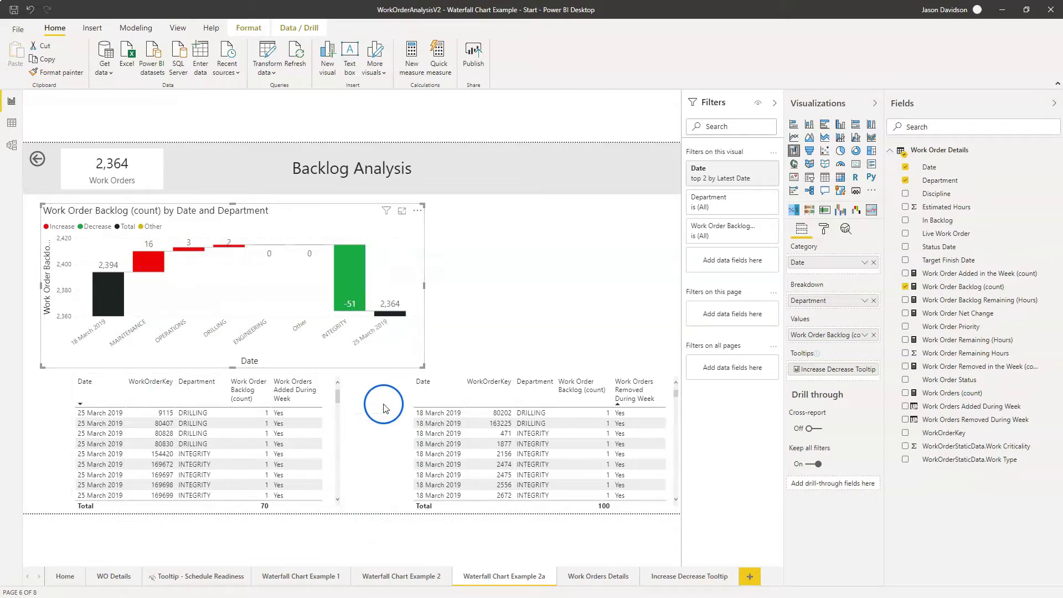
- Delete the text box asking about the 16 maintenance work orders beside the waterfall chart
mouse_move(395, 321)
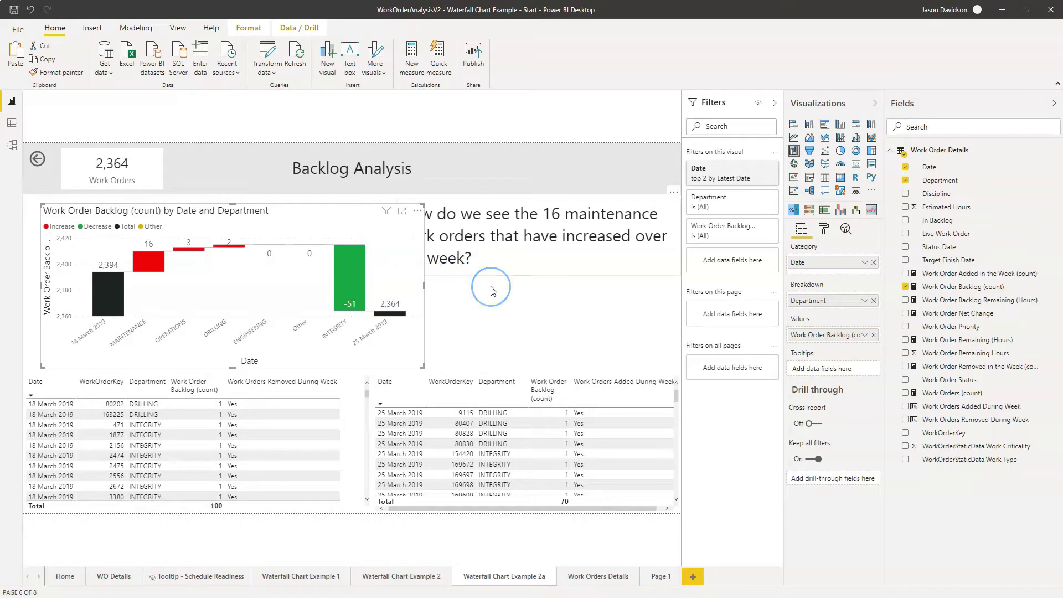
click(493, 290)
key(Delete)
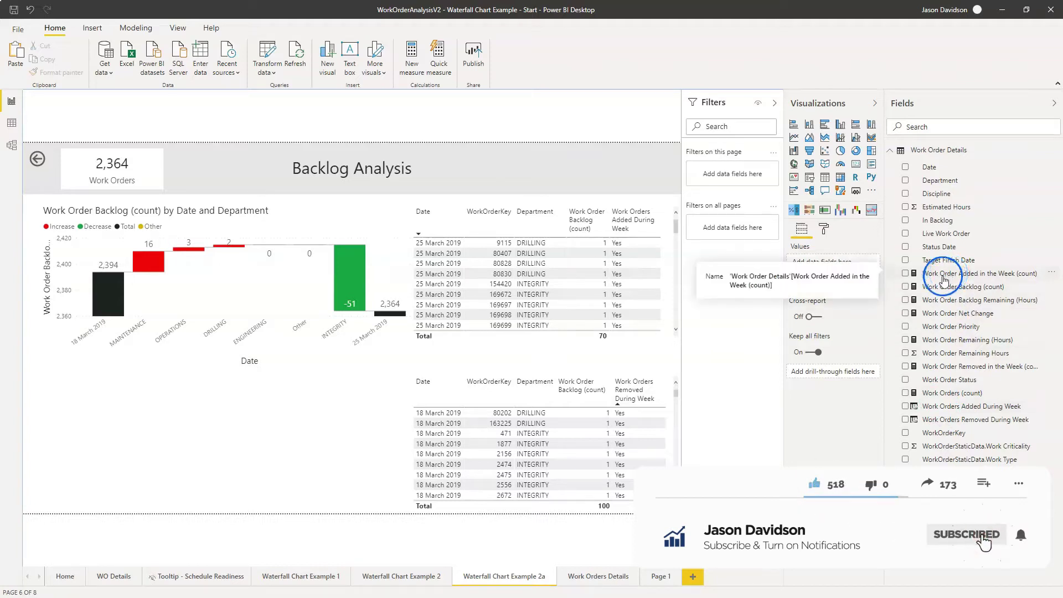
- Create a half-width card of Work Order Added in the Week (count) below the waterfall chart, filtered to Date 25 March 2019
click(105, 399)
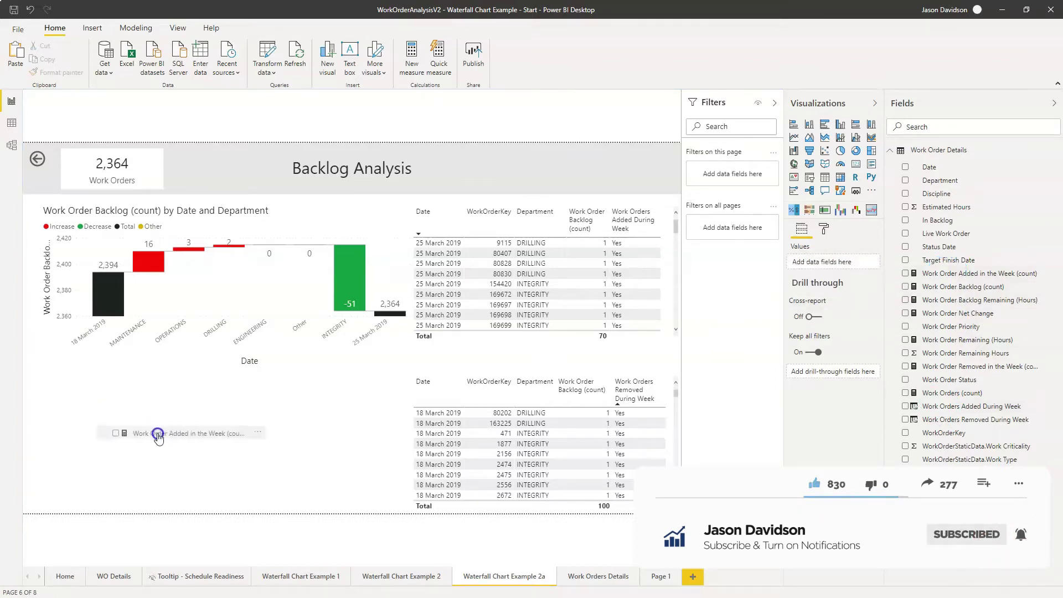
click(158, 435)
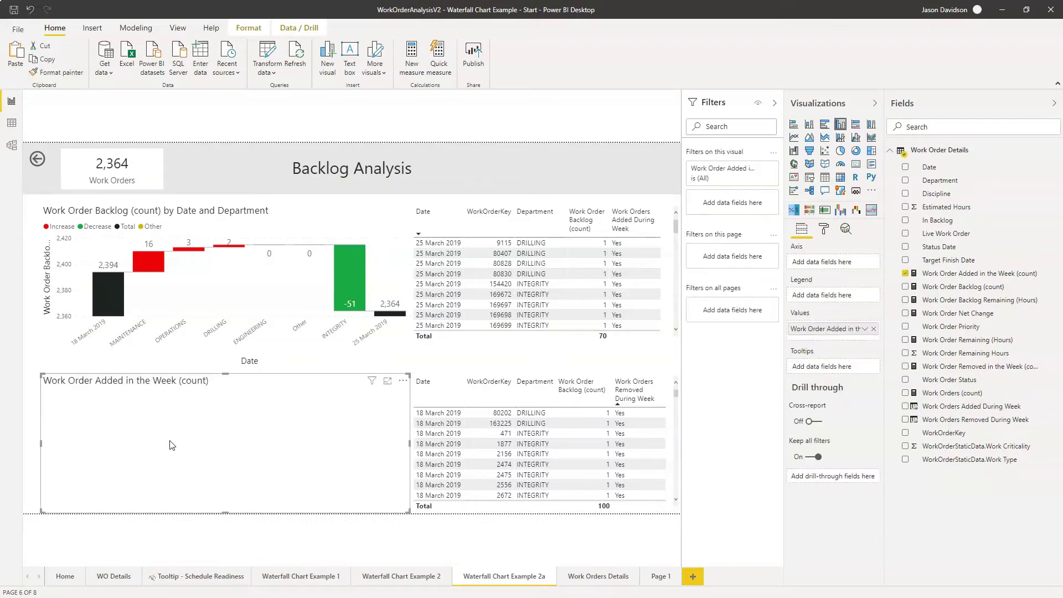
click(854, 164)
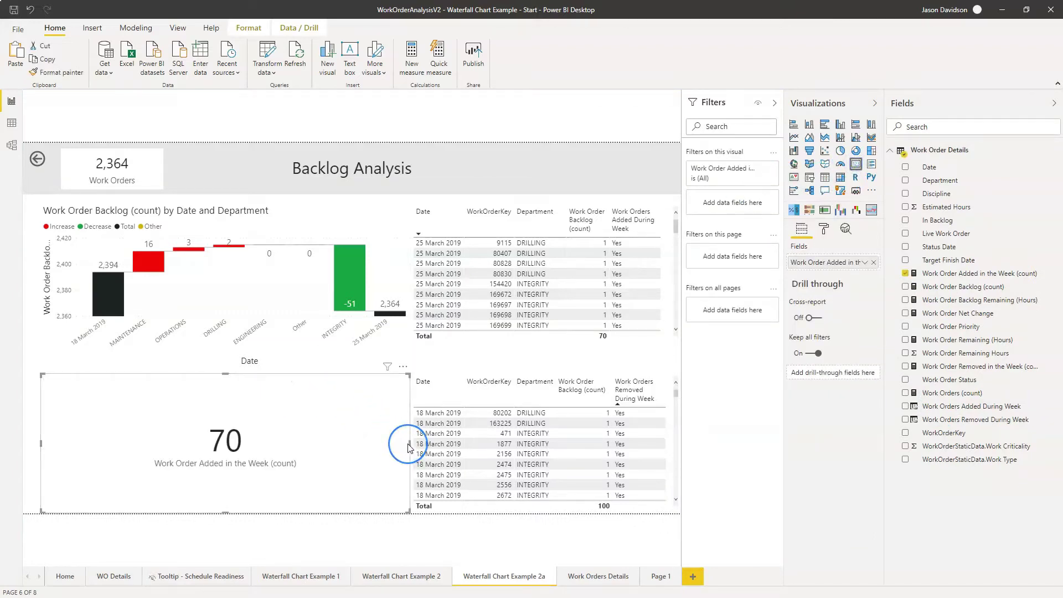
drag(409, 443, 232, 445)
click(929, 167)
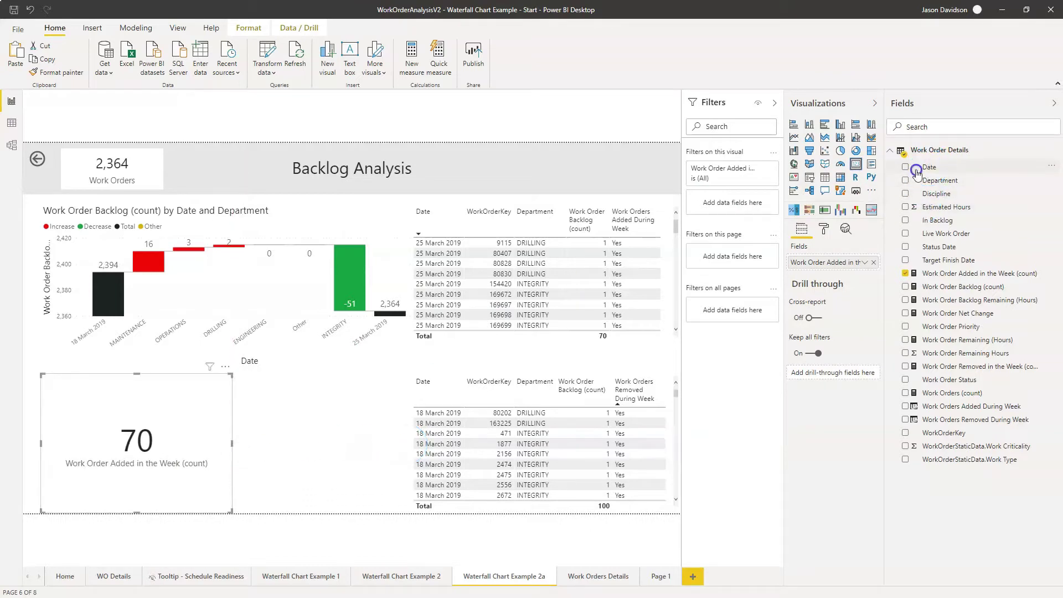
click(698, 256)
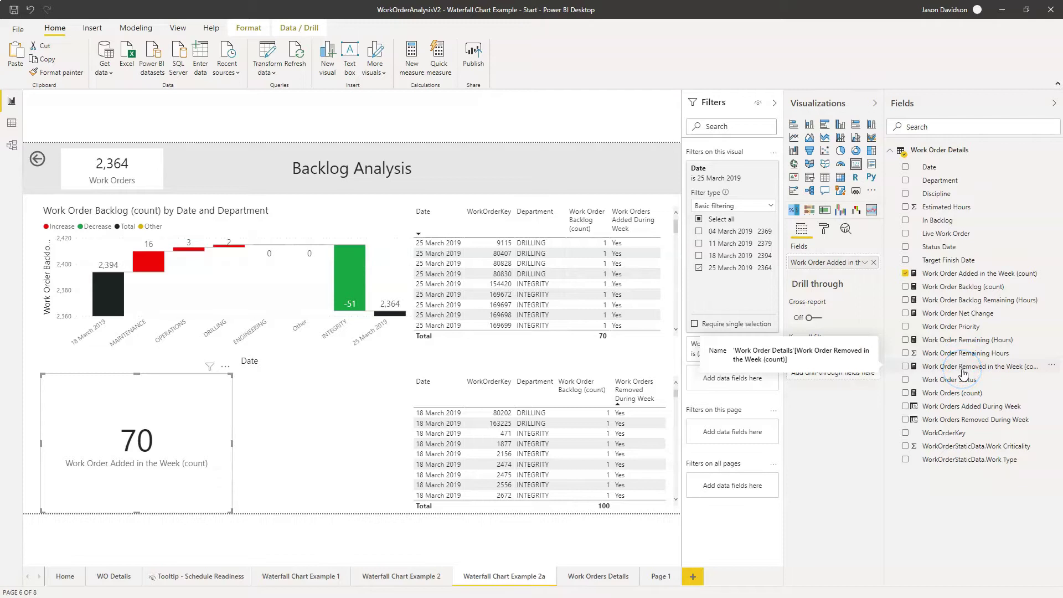
- Duplicate the card beside the original and replace its field with Work Order Removed in the Week (count)
click(162, 414)
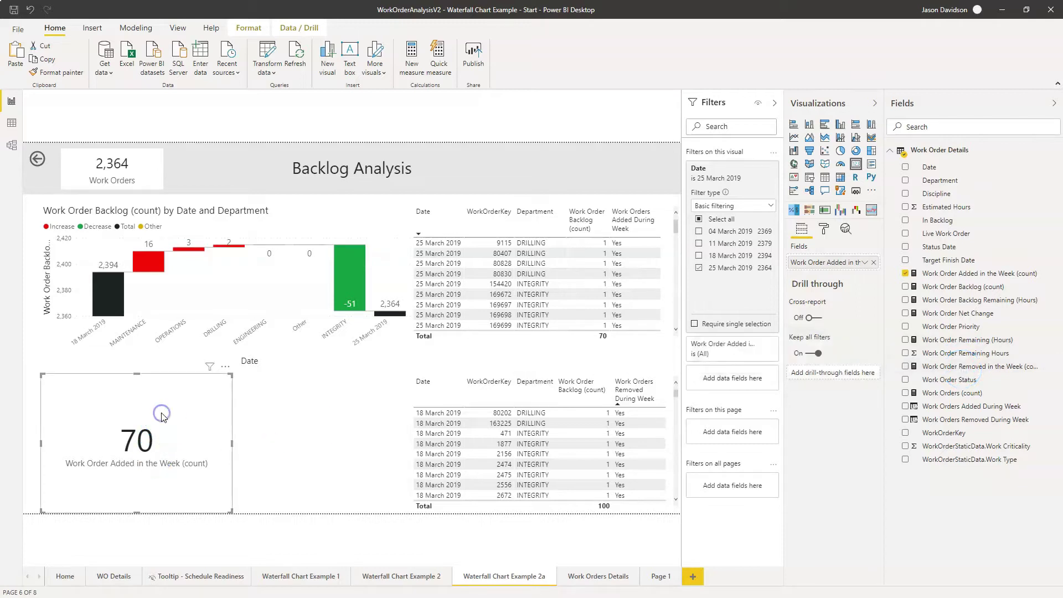
click(163, 415)
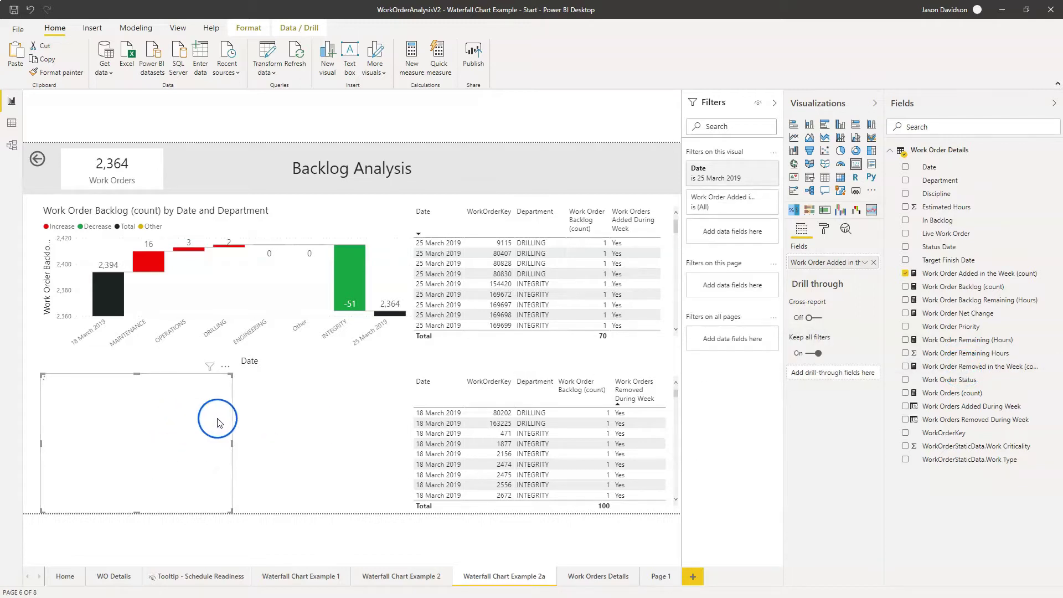
key(ctrl+c)
key(ctrl+v)
drag(195, 418, 366, 430)
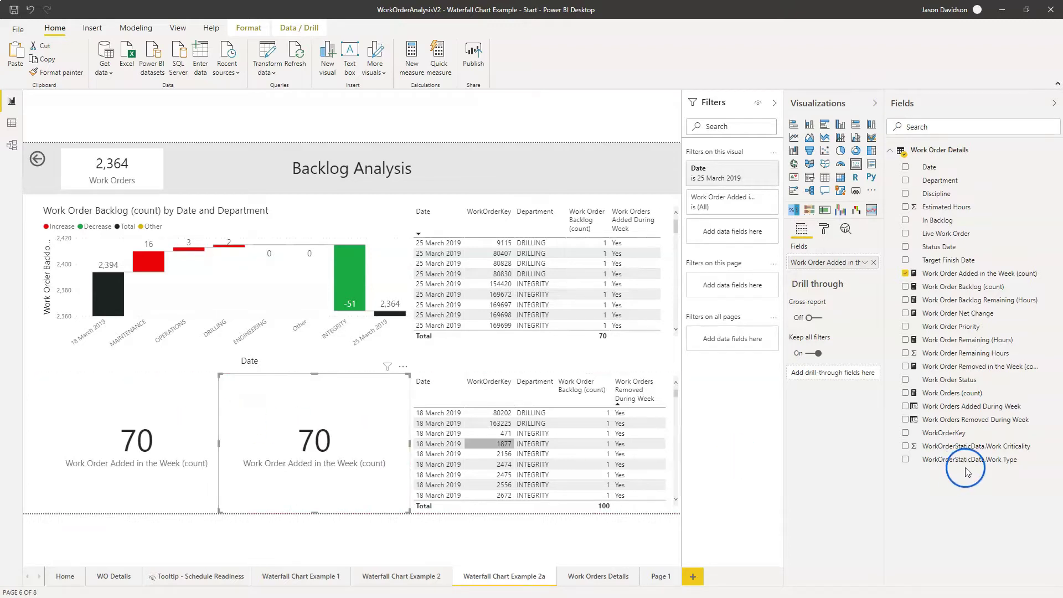
drag(797, 282, 817, 269)
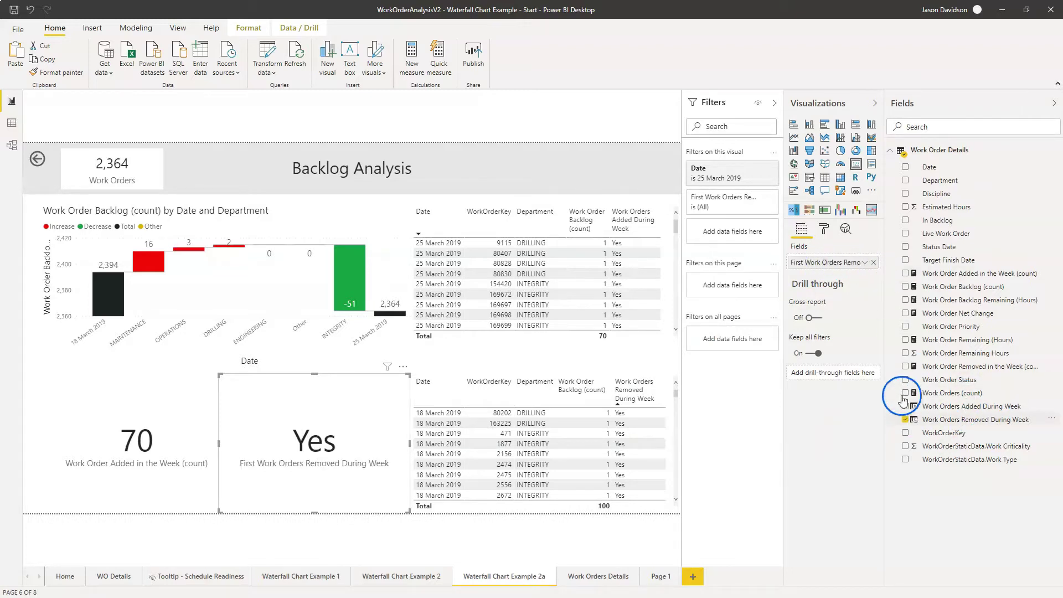
drag(838, 268, 838, 269)
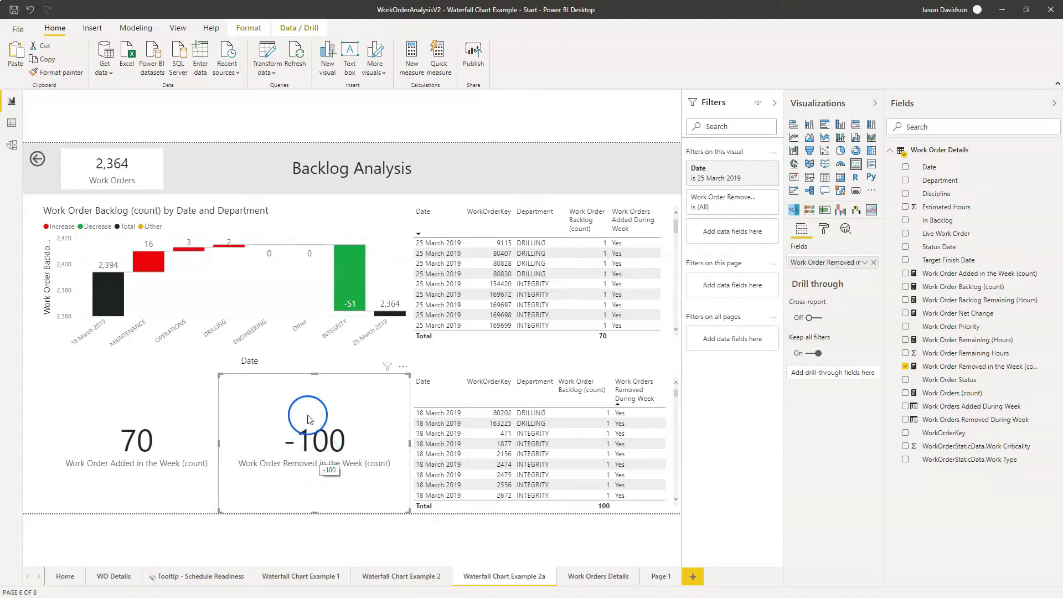
- Narrow the Work Order Added in the Week (count) card to leave a gap between the two cards
click(167, 412)
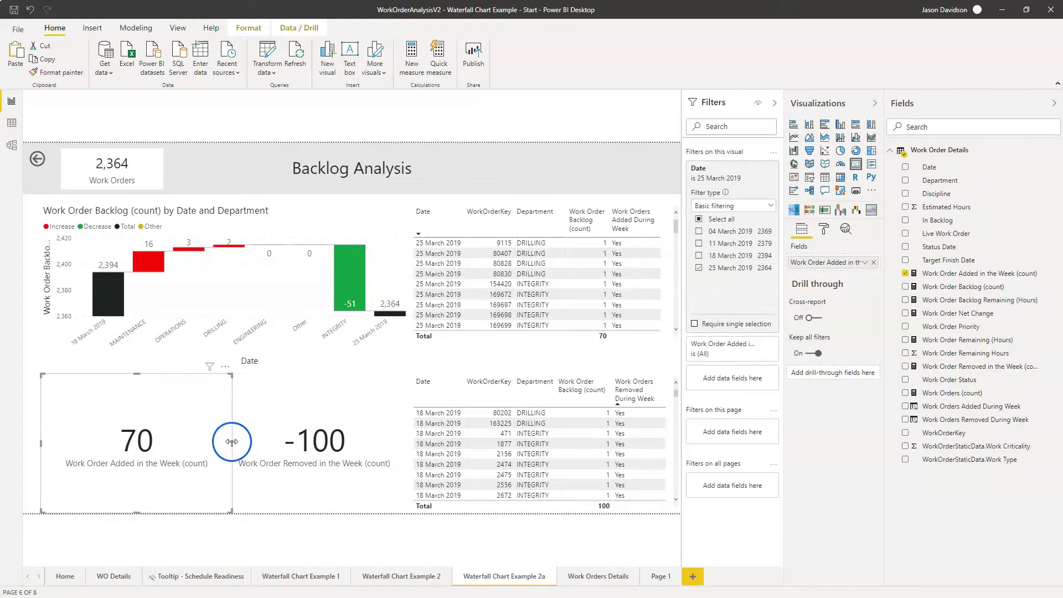
drag(213, 446, 198, 448)
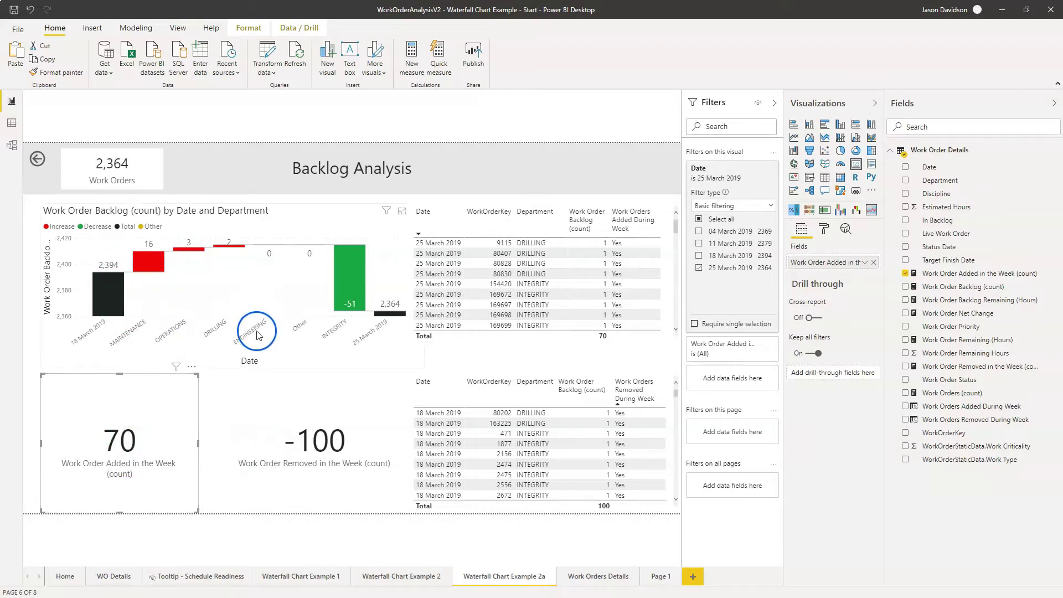
- Examine the Maintenance bar's backlog change details in the waterfall chart
click(141, 258)
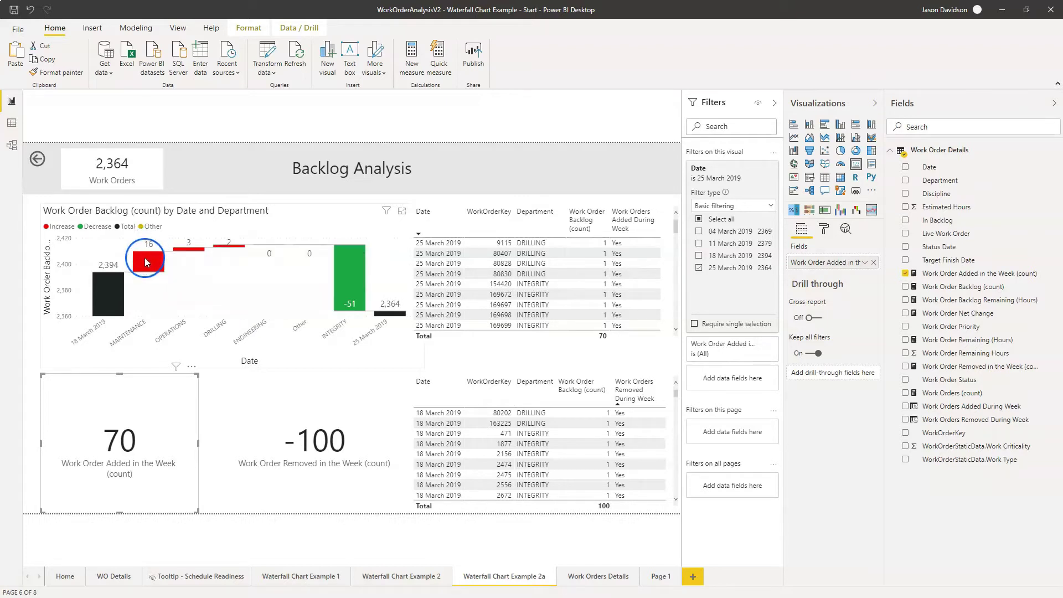
mouse_move(145, 257)
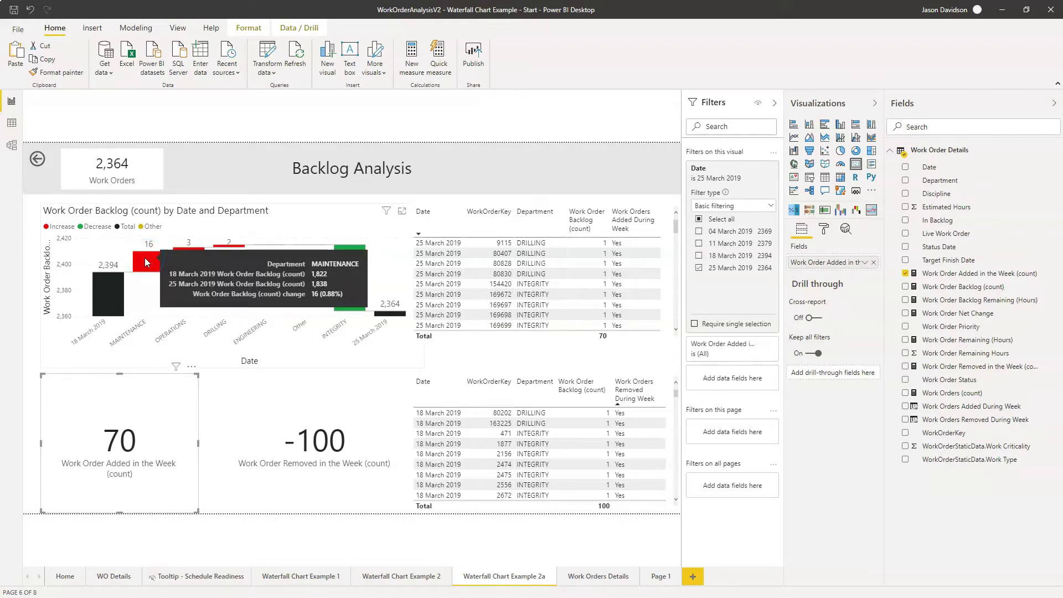
click(156, 255)
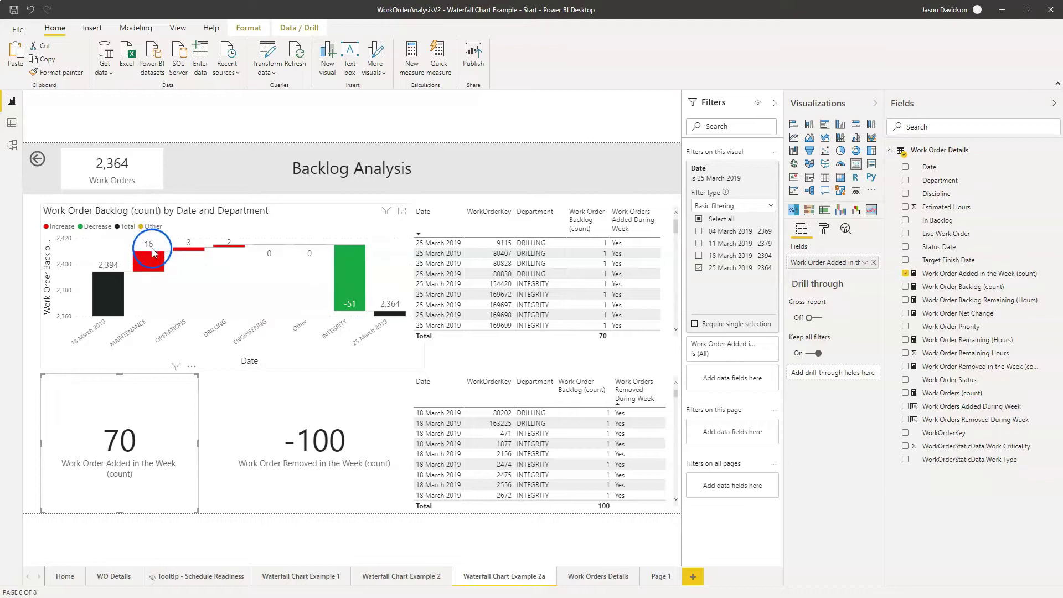
click(93, 570)
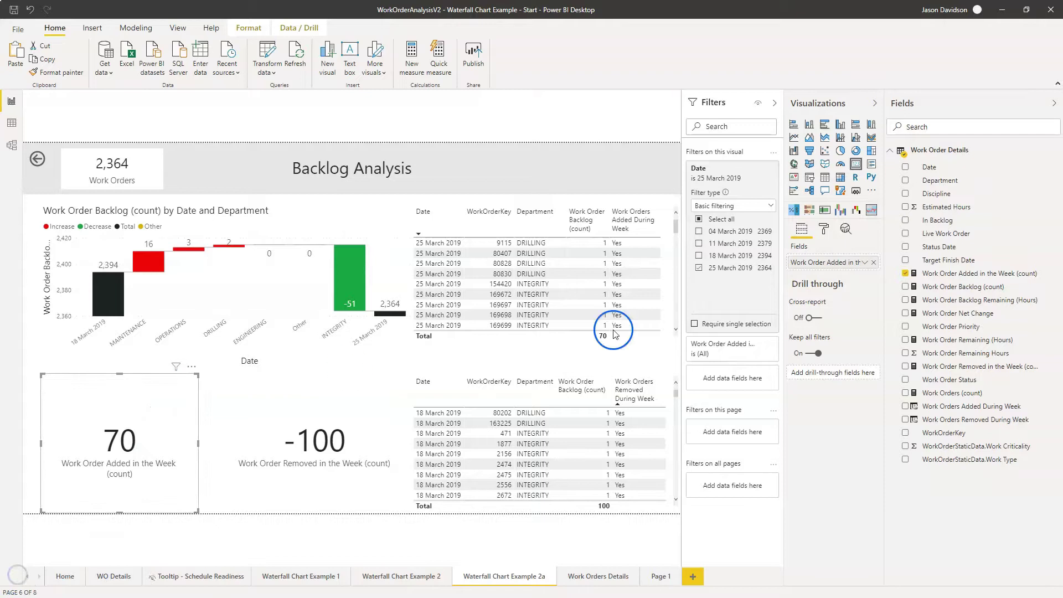
- Review the full DAX formulas of the Work Order Added in the Week (count) and Work Order Removed in the Week (count) measures
click(936, 274)
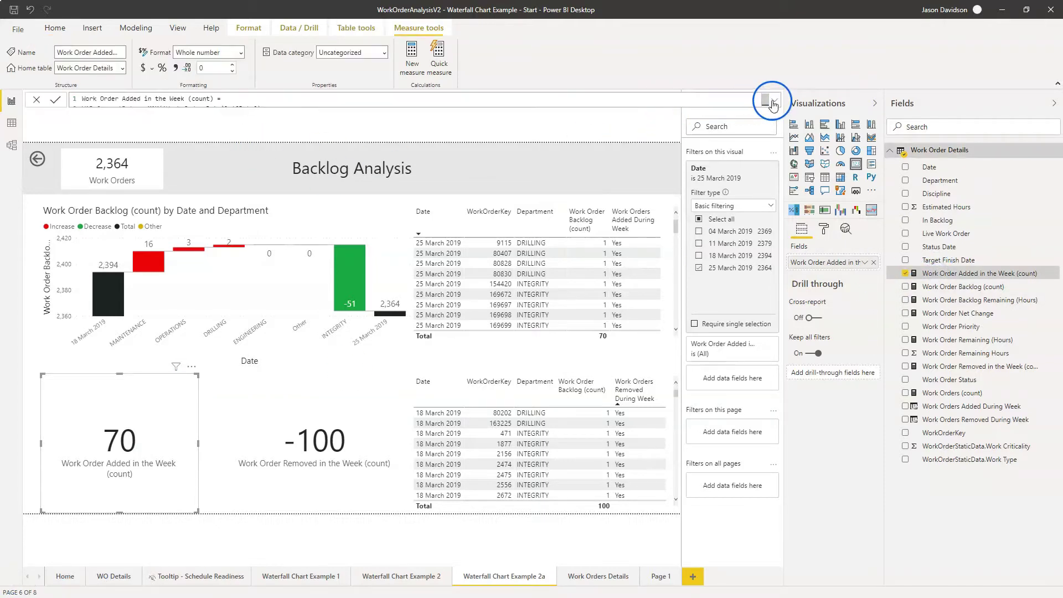
click(773, 100)
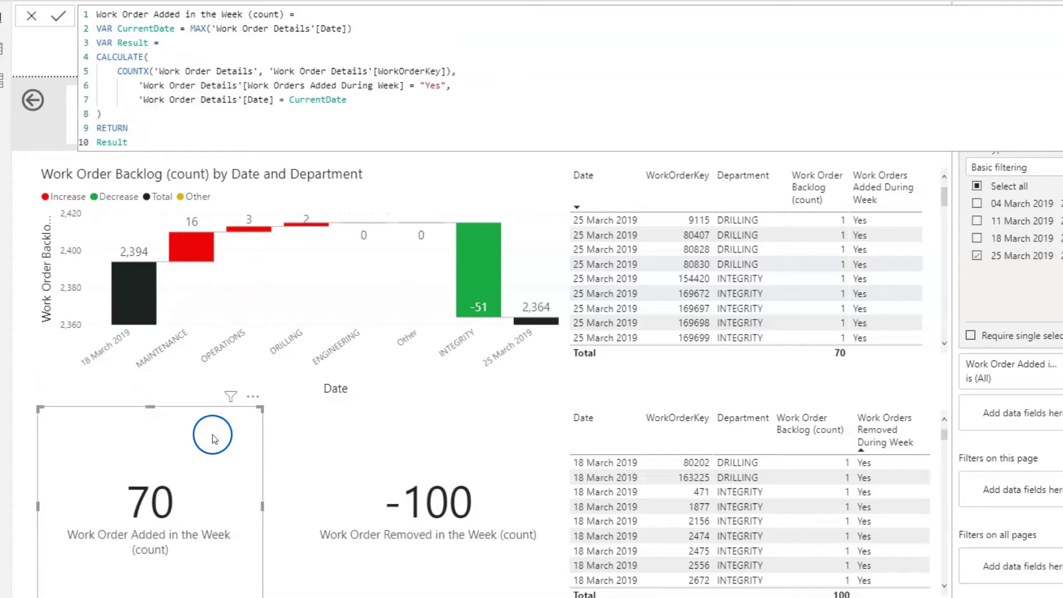
click(354, 465)
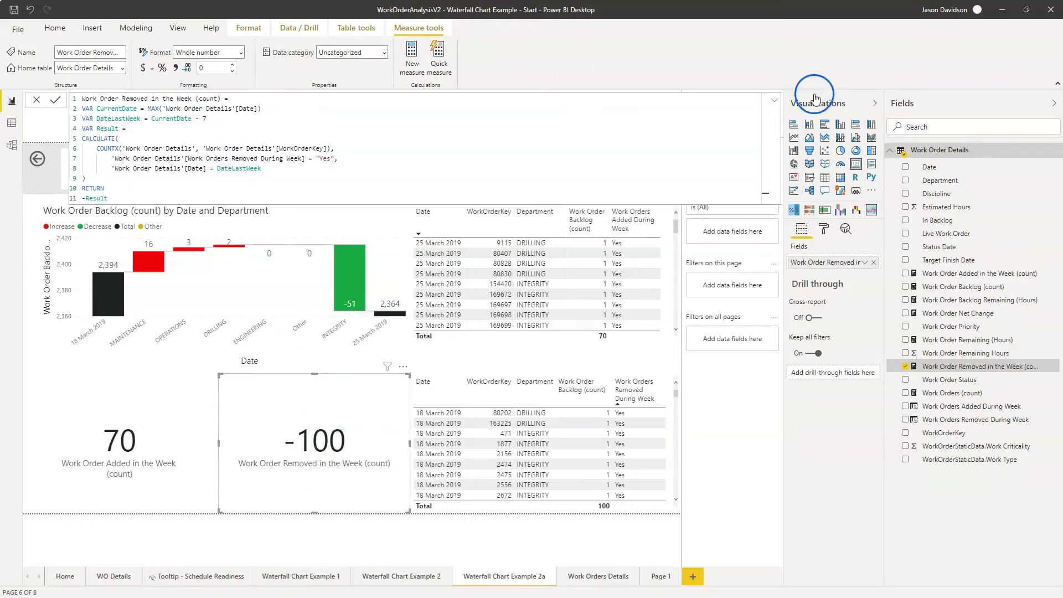
click(772, 102)
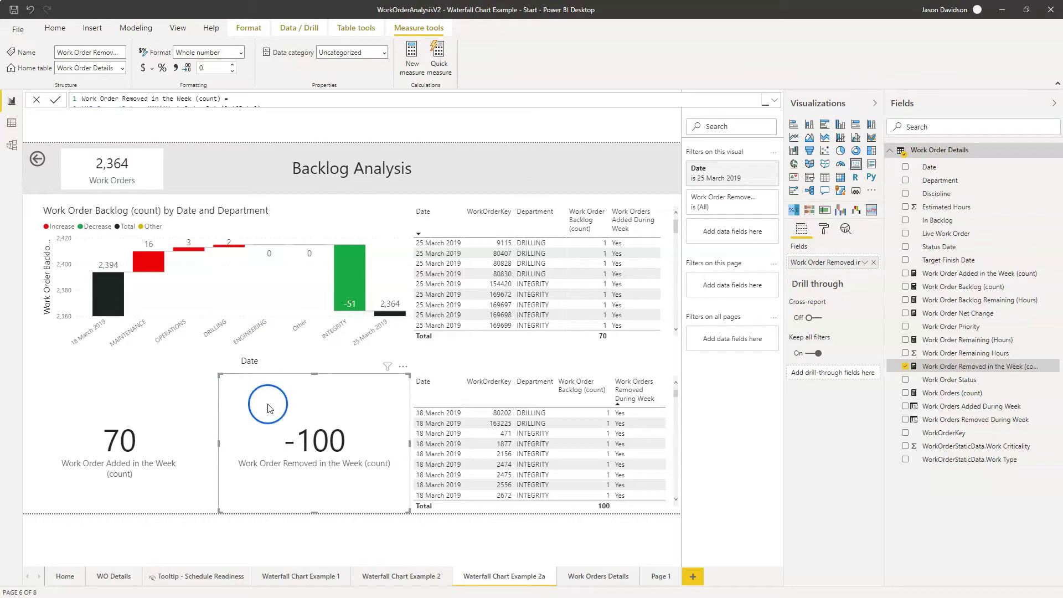
- Move both count cards into the page header, side by side, with the removed-orders card at the far end
drag(316, 375, 673, 151)
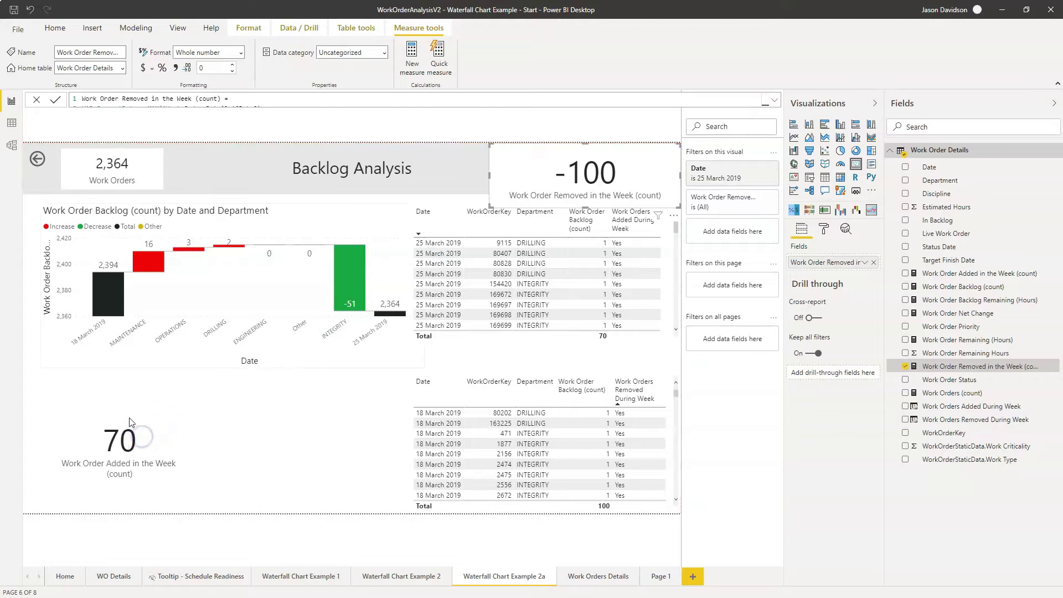
click(146, 447)
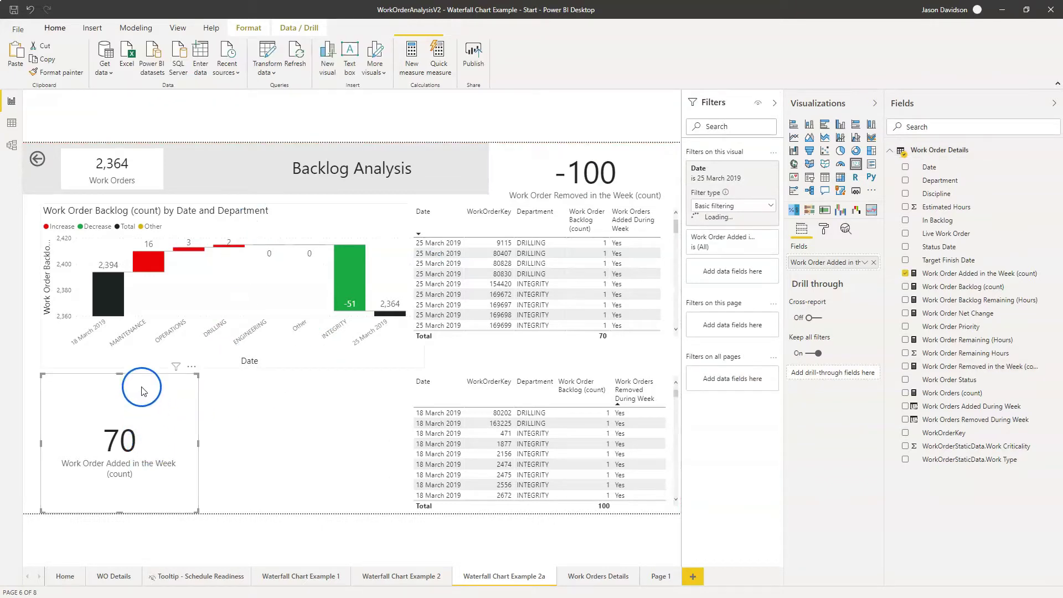
drag(117, 380, 430, 181)
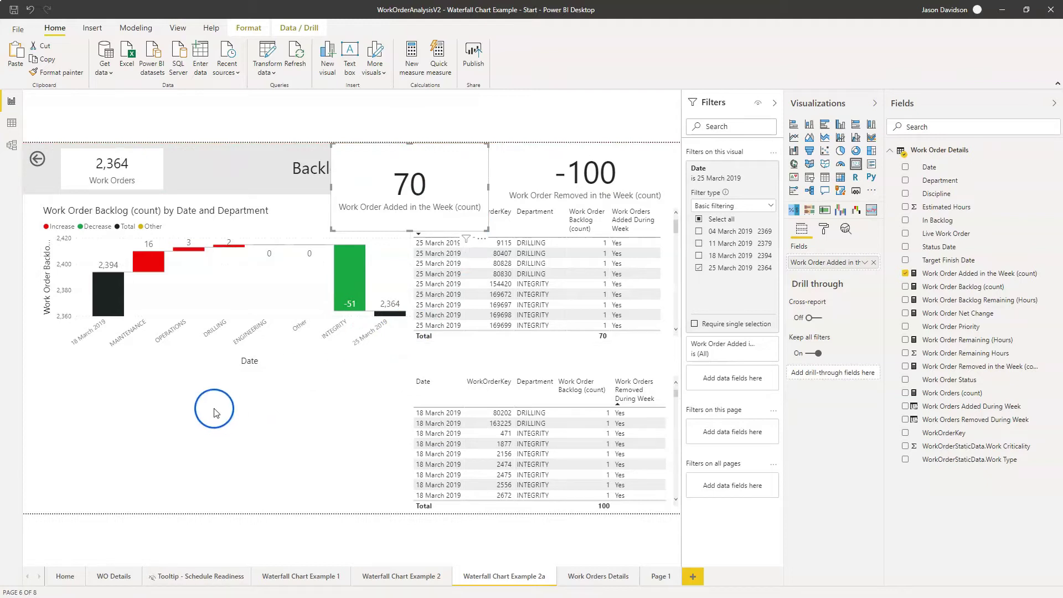
- Insert a line and clustered column chart below the waterfall, with Work Order Removed in the Week (count) and Work Order Added in the Week (count) as column values
click(199, 447)
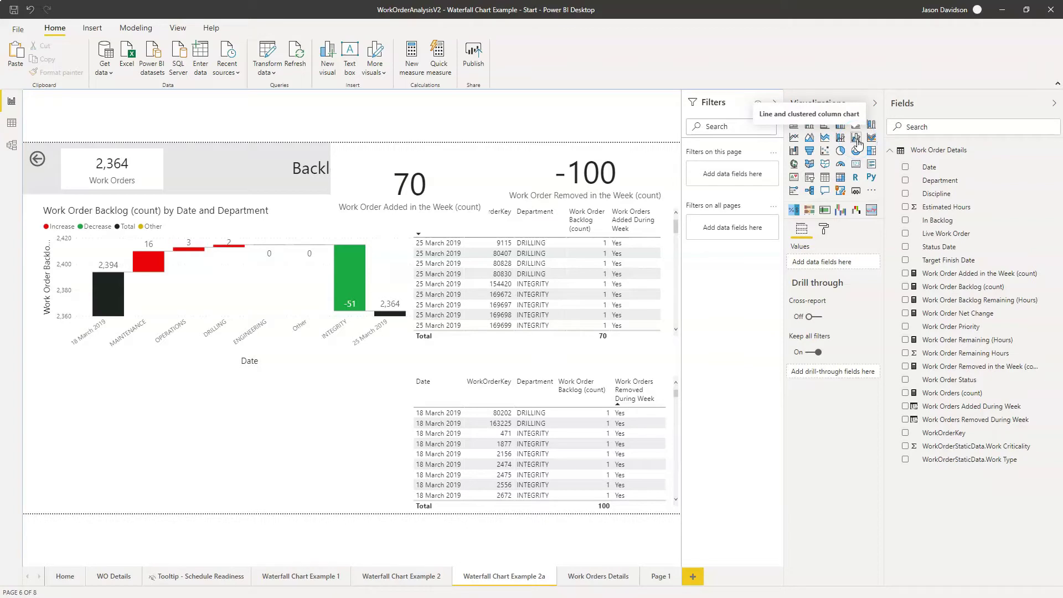
click(857, 139)
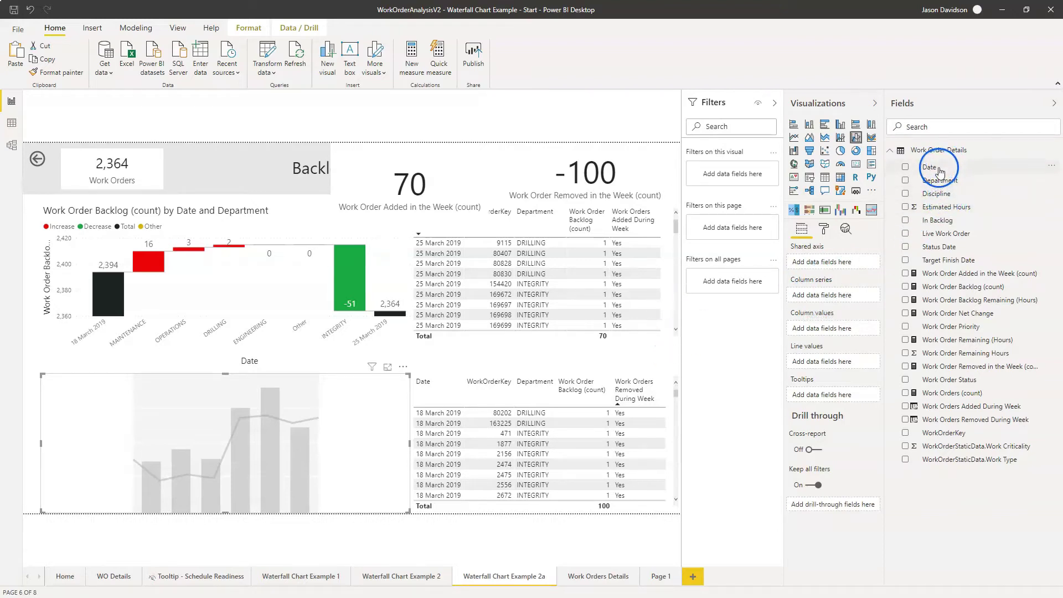
mouse_move(939, 172)
mouse_down()
mouse_move(824, 292)
mouse_move(945, 197)
mouse_move(953, 168)
mouse_up()
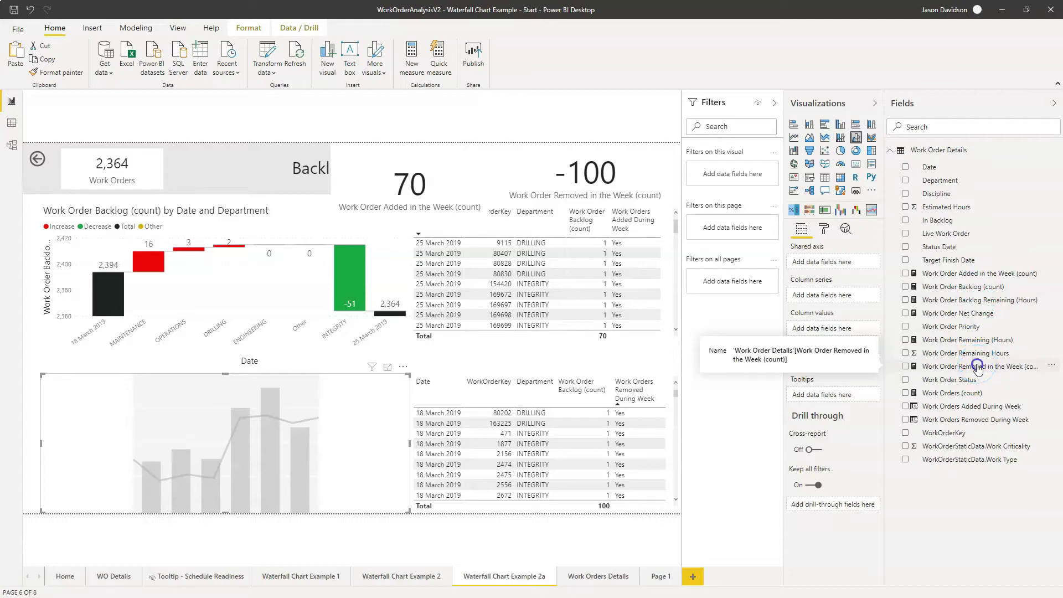
drag(843, 367, 840, 331)
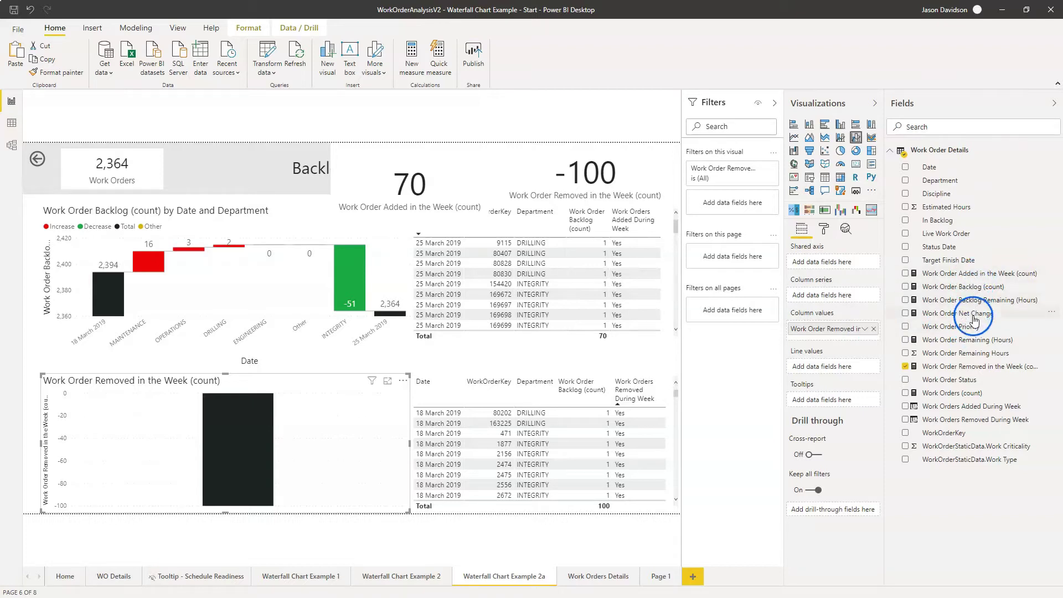
drag(863, 327, 848, 339)
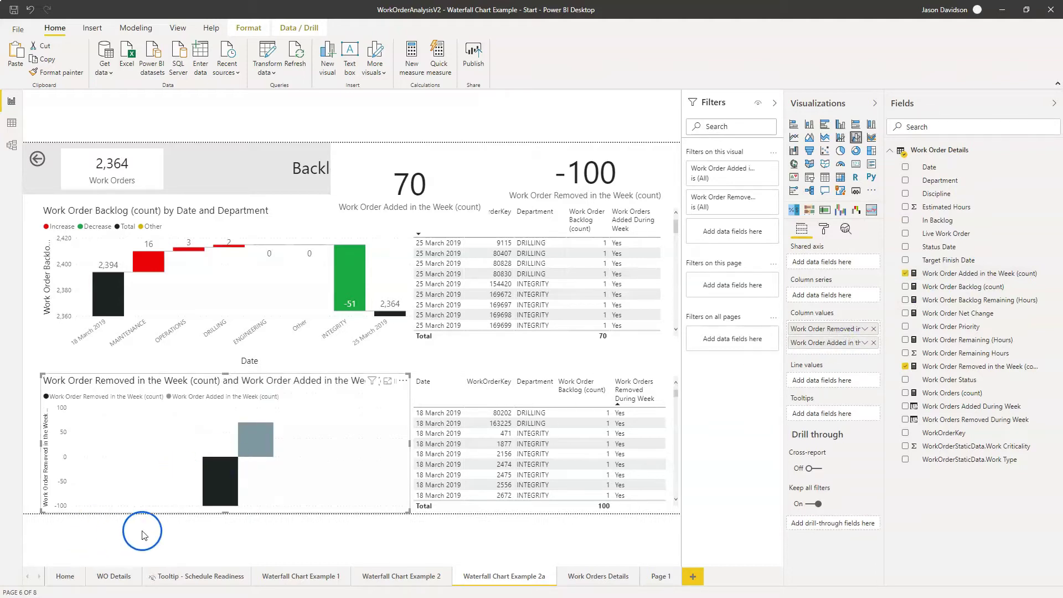
- Turn on data labels for the line and clustered column chart
click(825, 233)
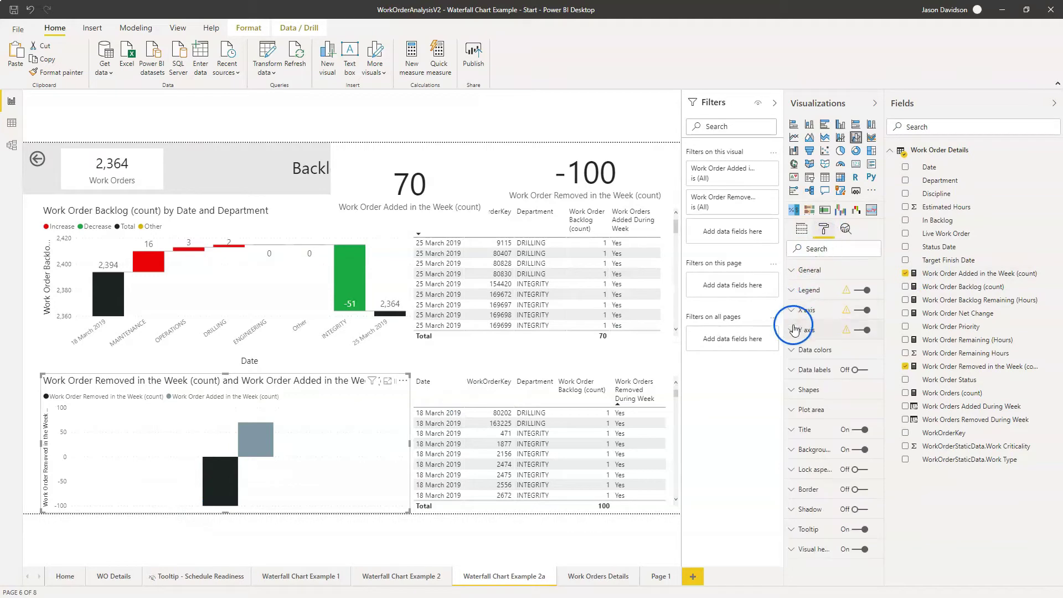
click(801, 355)
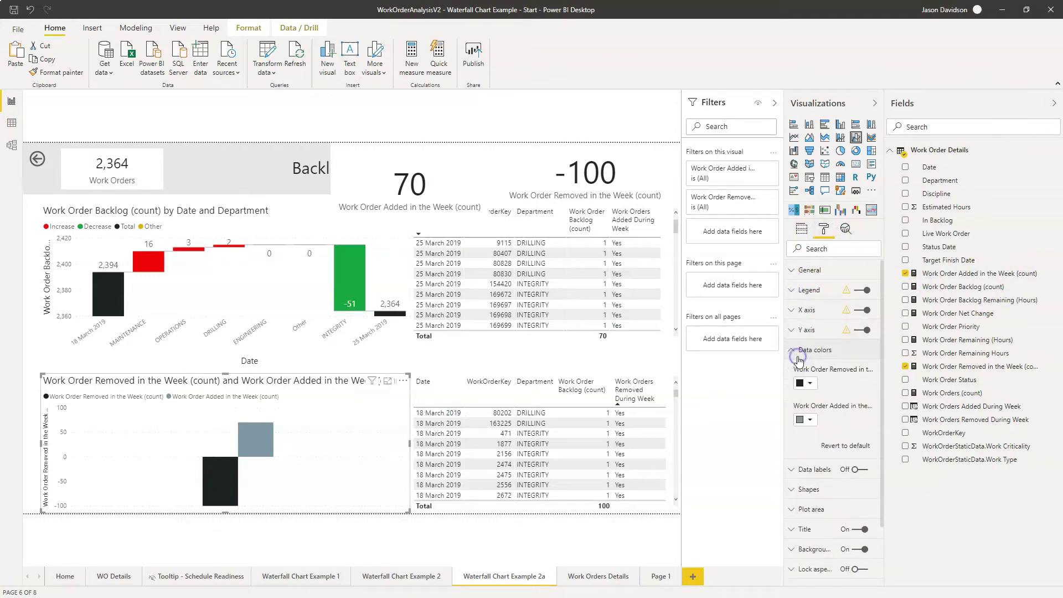
click(793, 353)
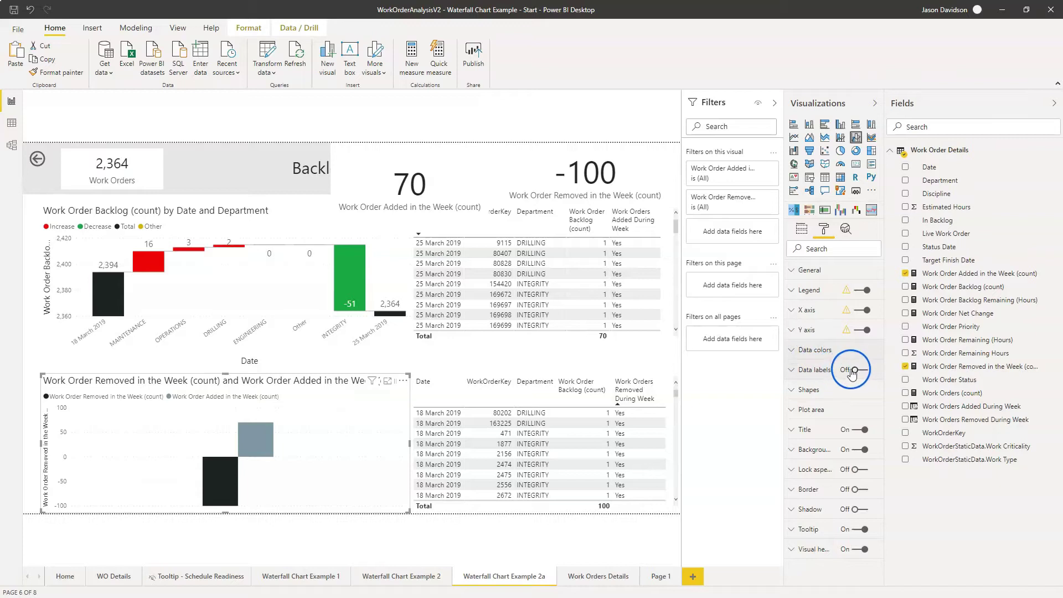
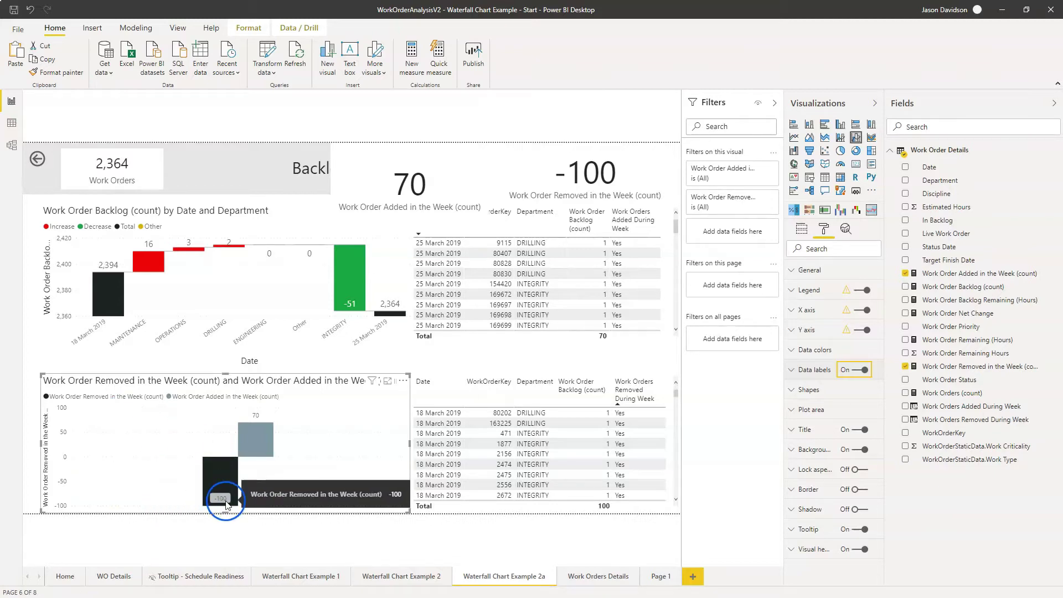
- Cross-filter the page by the waterfall's MAINTENANCE bar and examine its added and removed work orders in the column chart
mouse_move(145, 265)
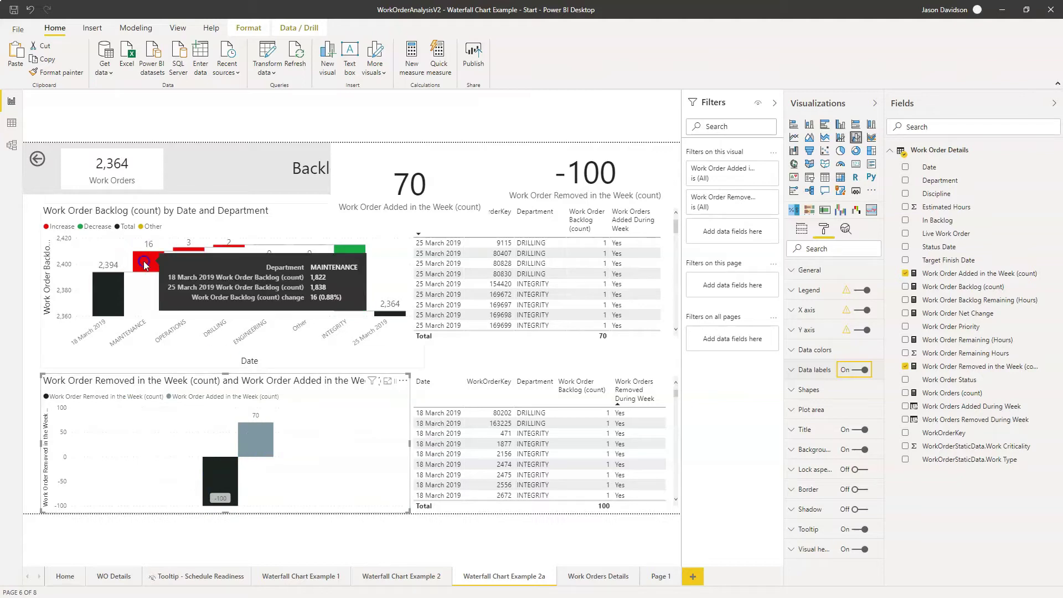
click(195, 330)
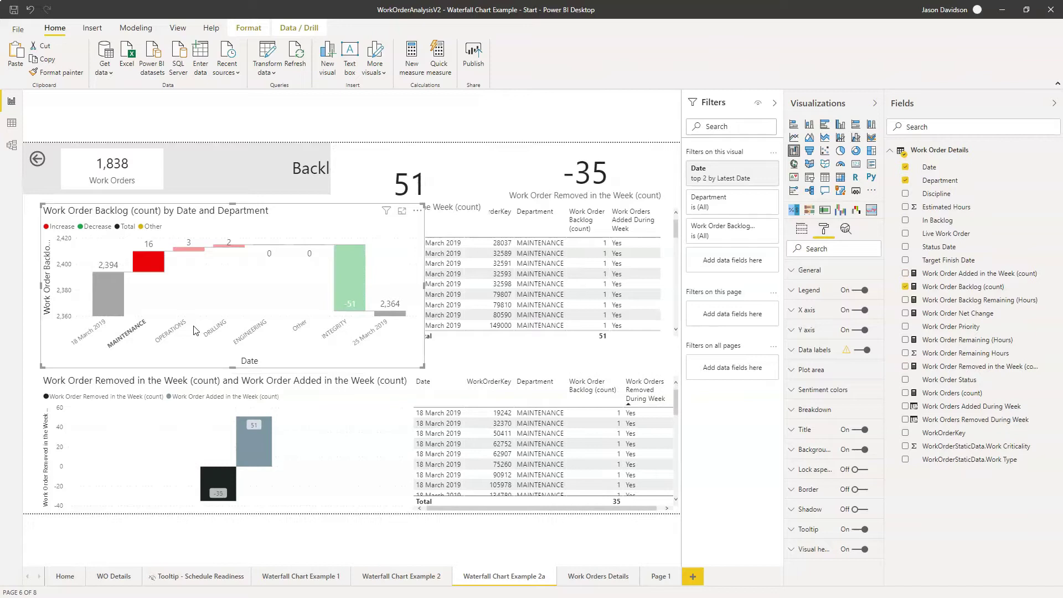
click(234, 500)
click(257, 440)
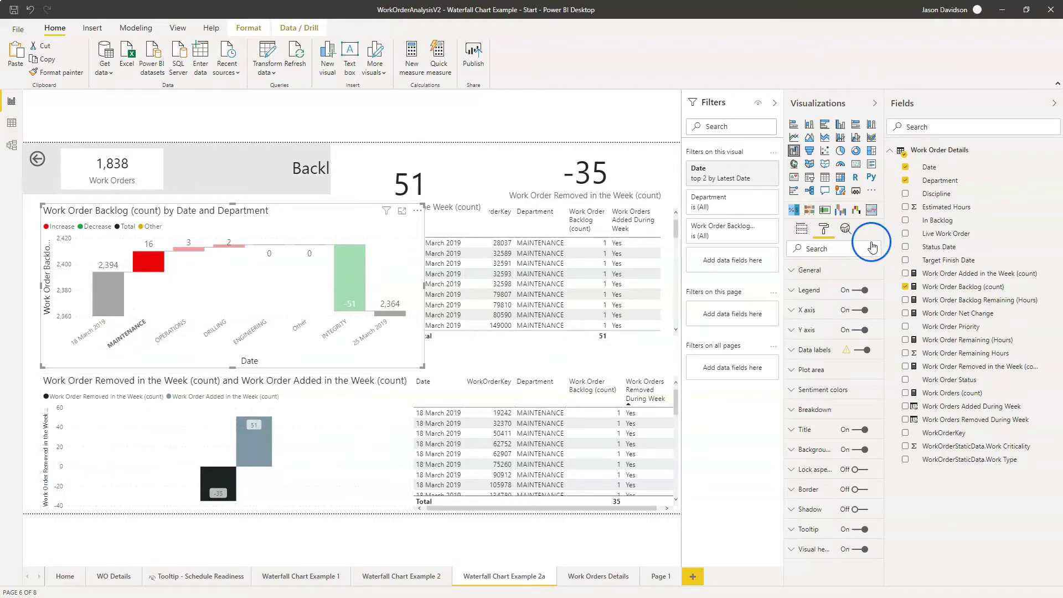
- Clear the MAINTENANCE selection and set Department as the shared axis of the line and clustered column chart
click(801, 228)
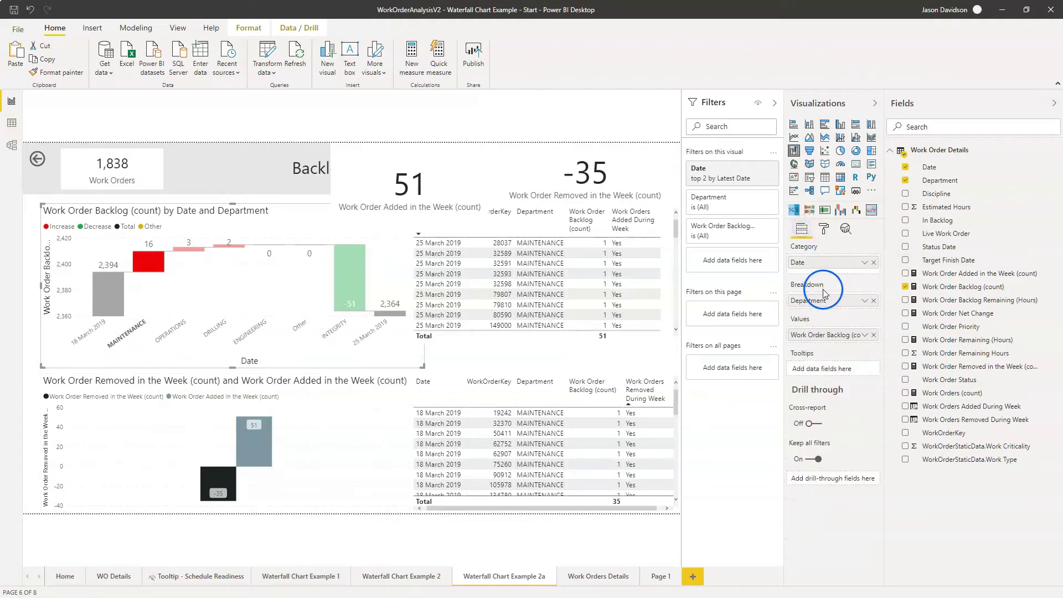
click(241, 294)
click(315, 465)
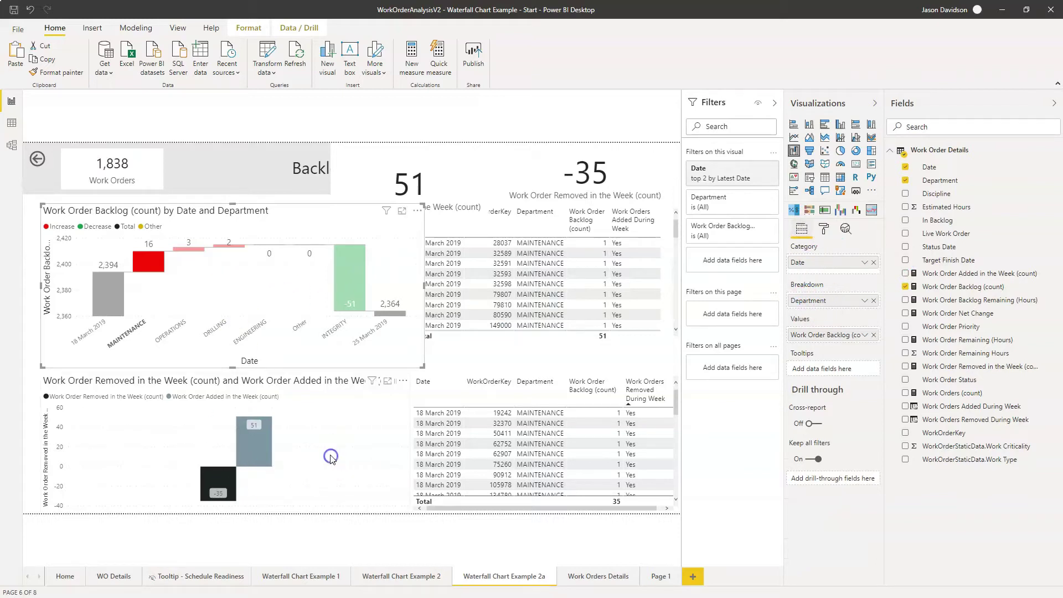
click(216, 341)
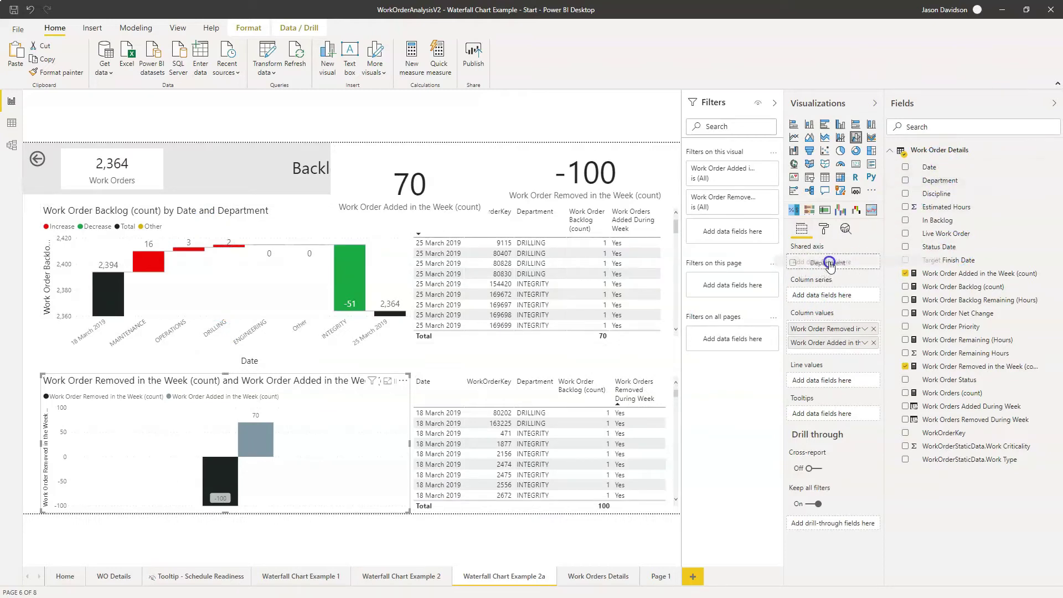
drag(829, 263, 831, 264)
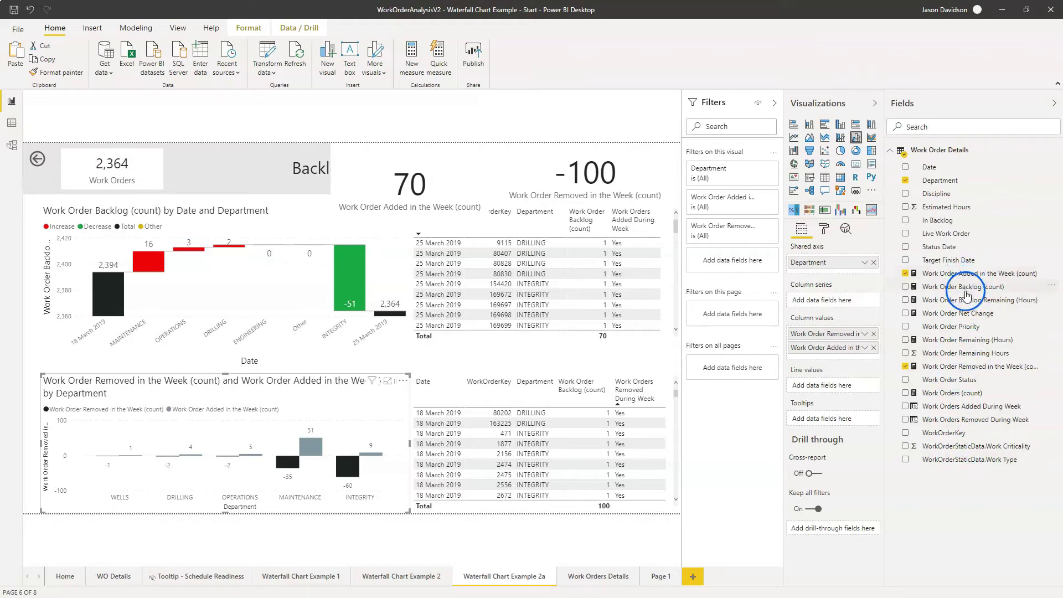
- Add Work Order Net Change as the line value of the column chart and sort the chart by that measure
click(946, 315)
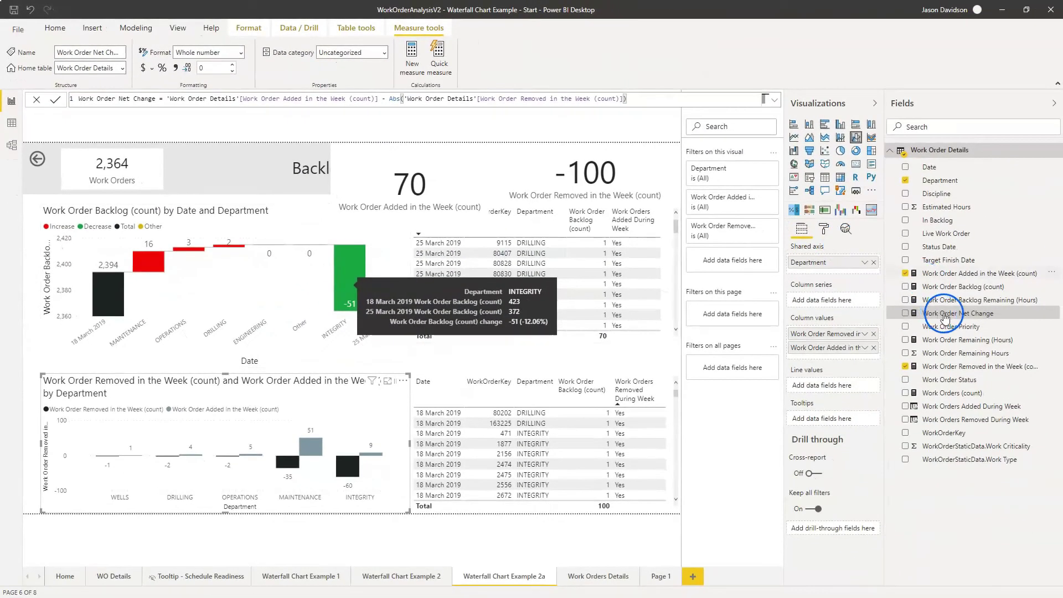
drag(919, 380, 833, 387)
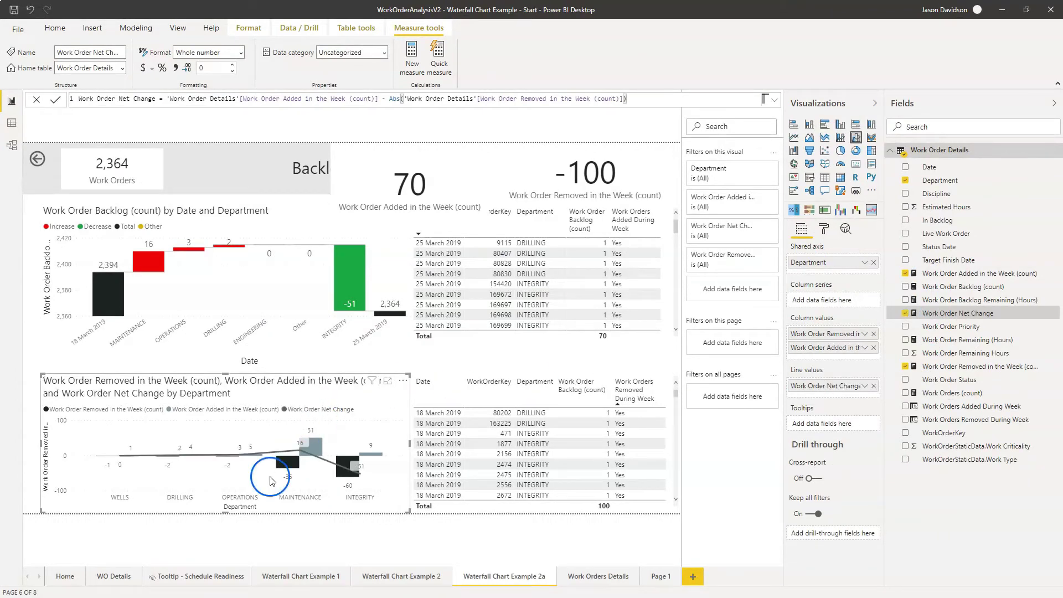
click(402, 383)
mouse_move(470, 470)
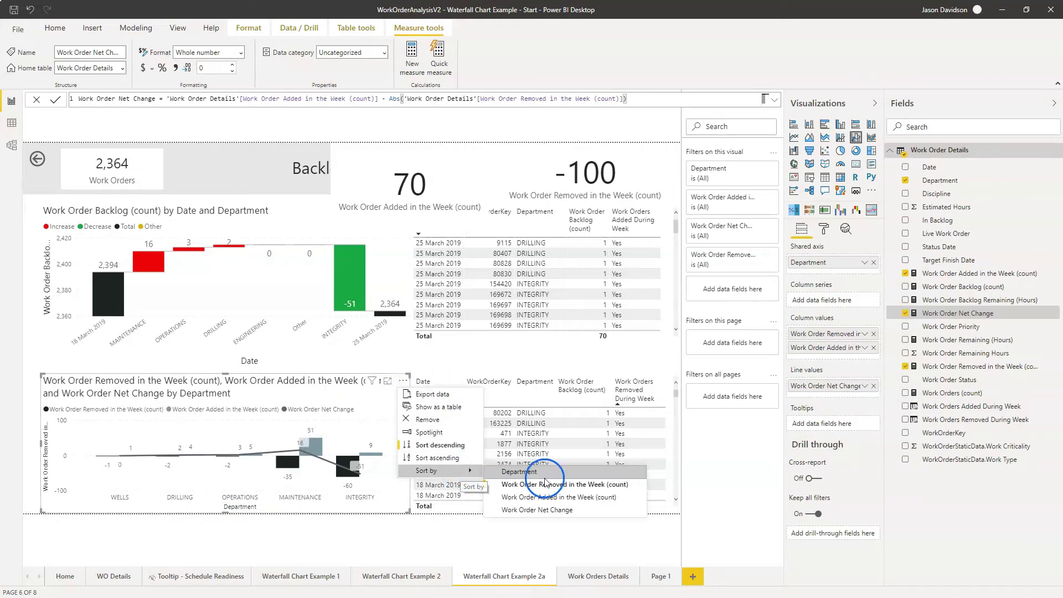
click(576, 510)
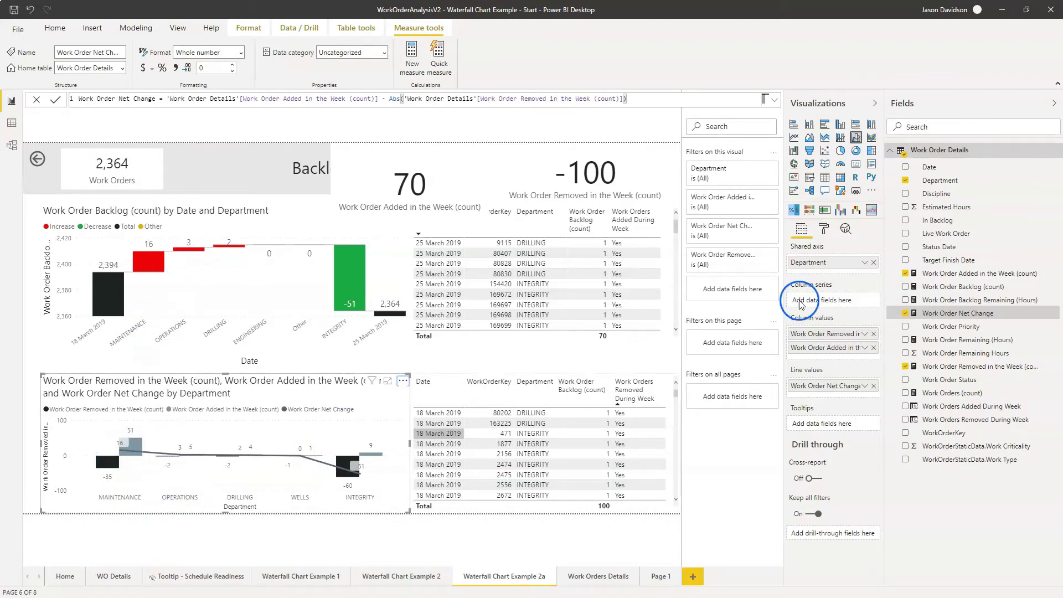
- Hide the Work Order Net Change line in the column chart by setting its stroke width to 0
click(829, 231)
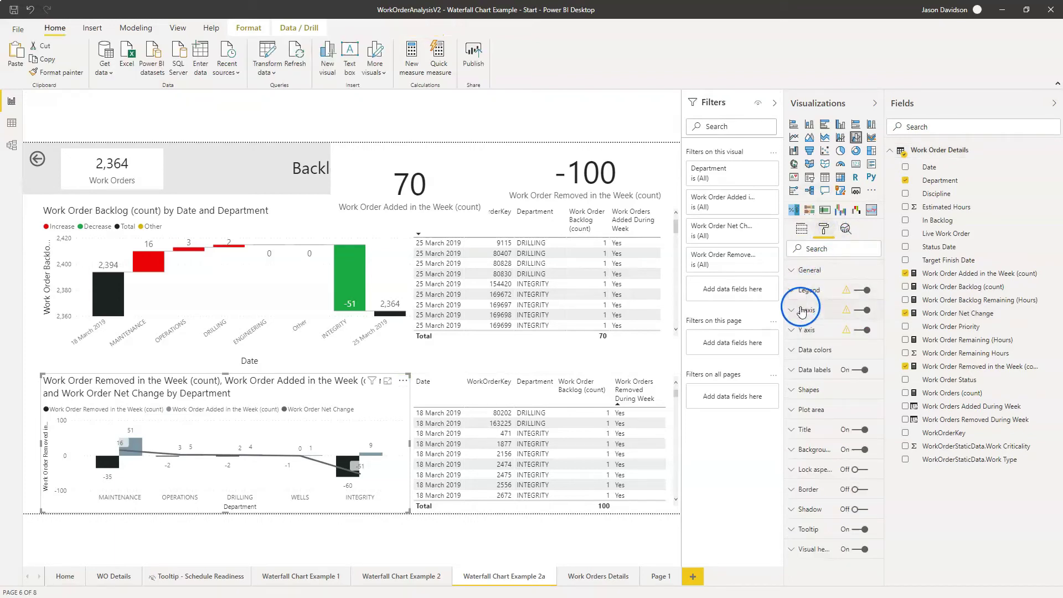
click(794, 351)
click(795, 351)
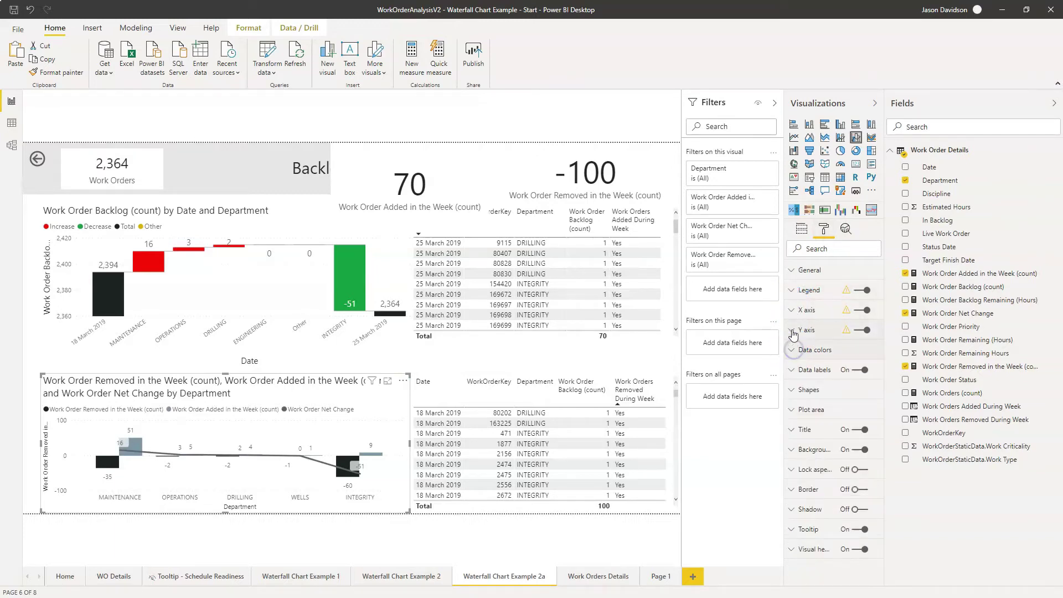
click(793, 311)
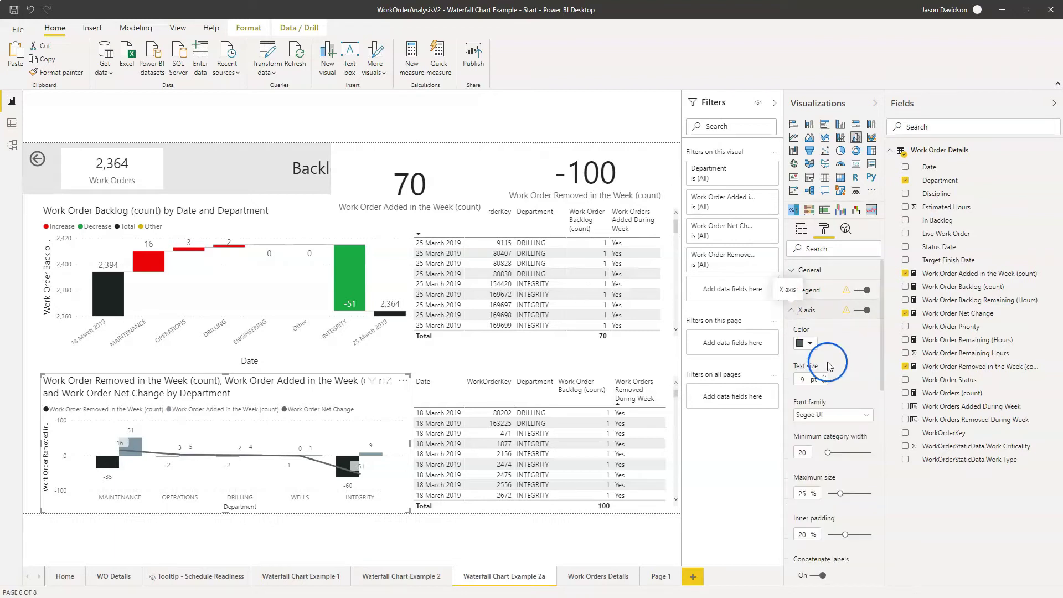
drag(882, 339, 885, 316)
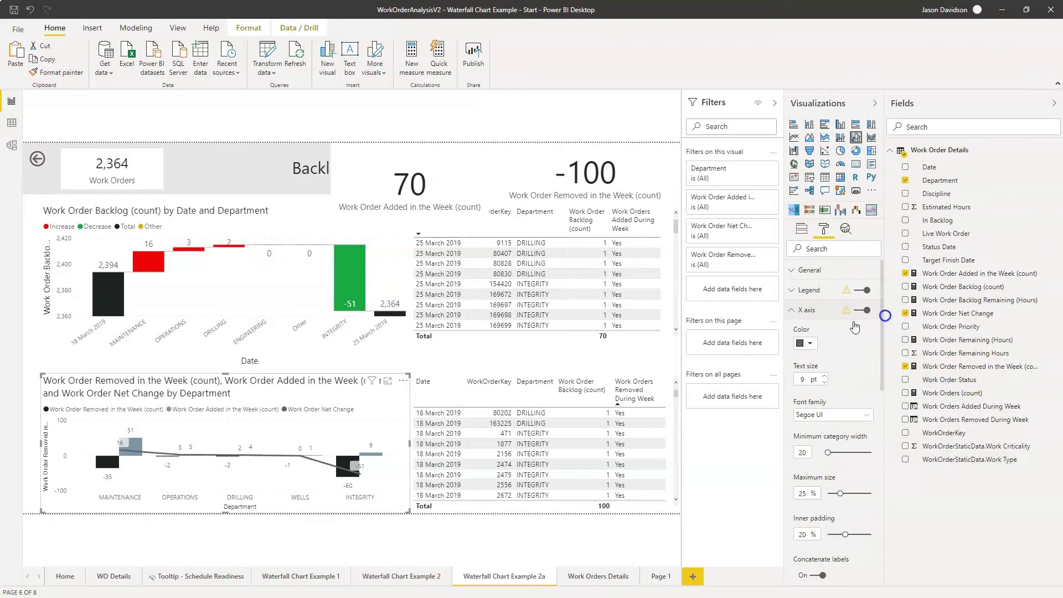
click(793, 311)
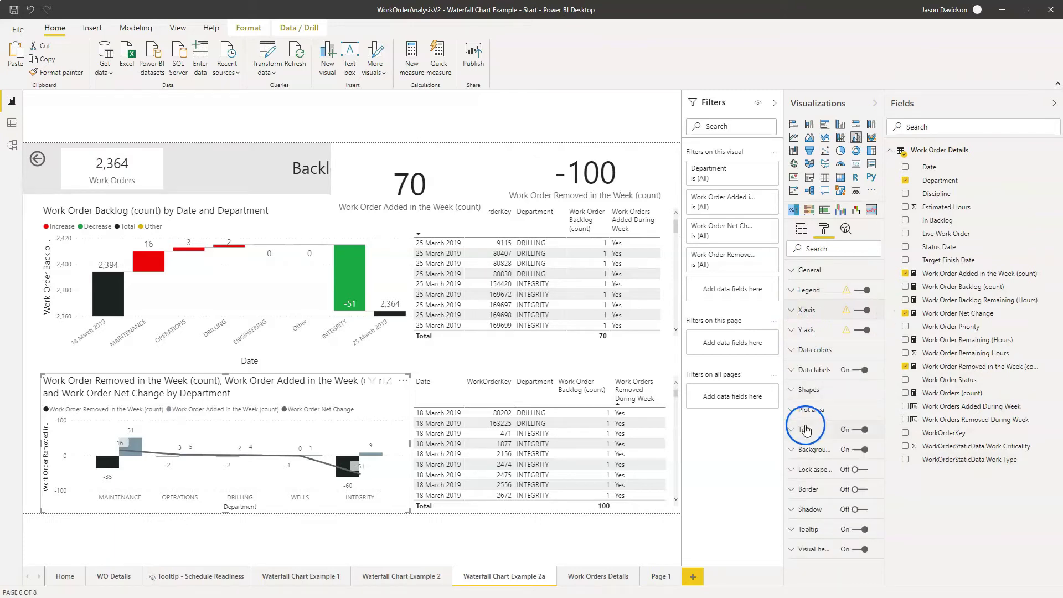
click(793, 387)
click(807, 457)
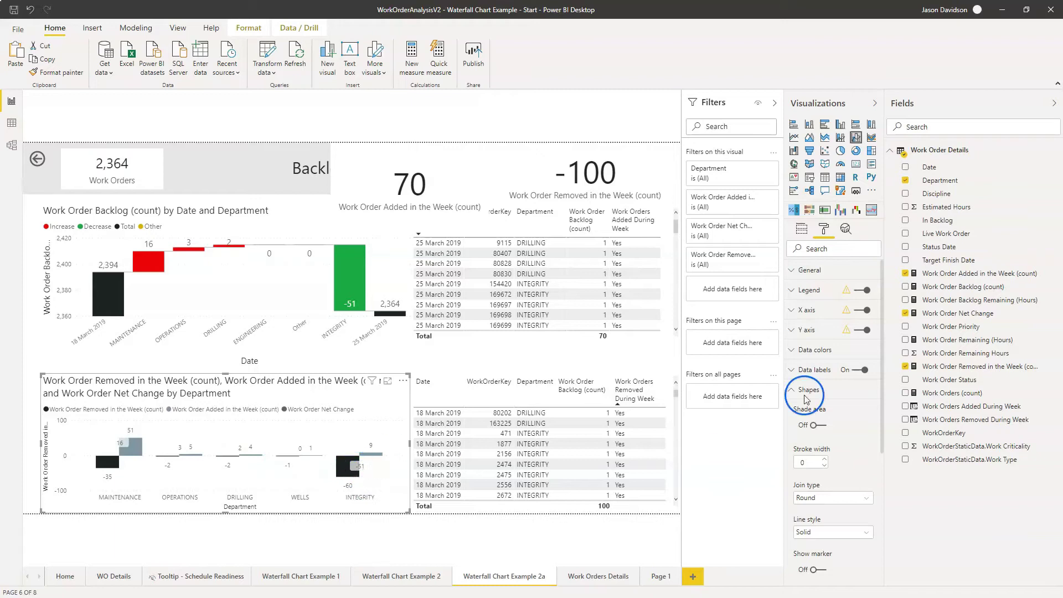
click(792, 388)
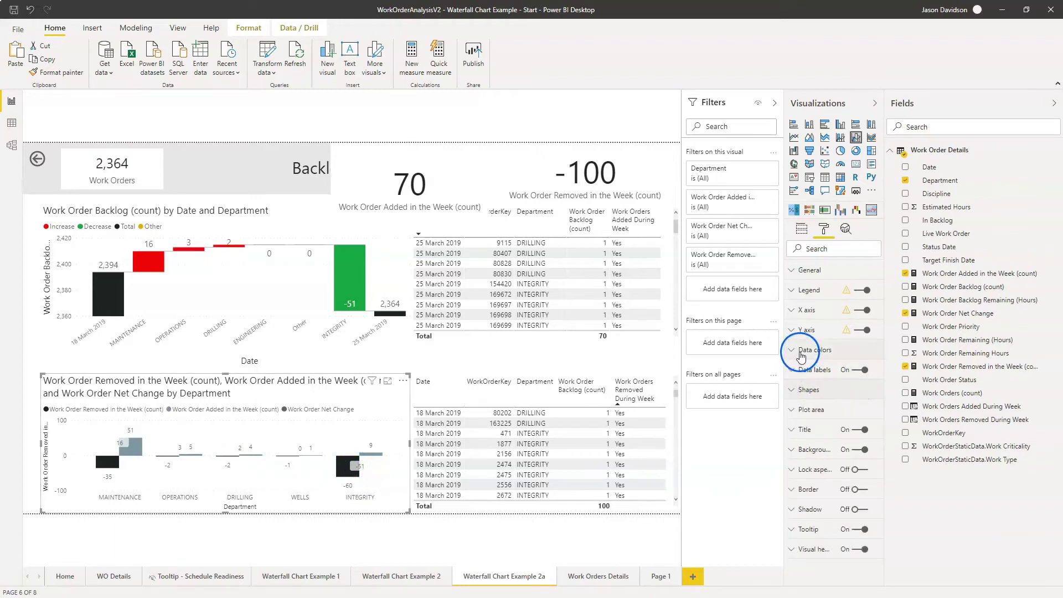
- Customize the data labels per series to hide those of Work Order Net Change, and turn off the column chart's title
click(793, 370)
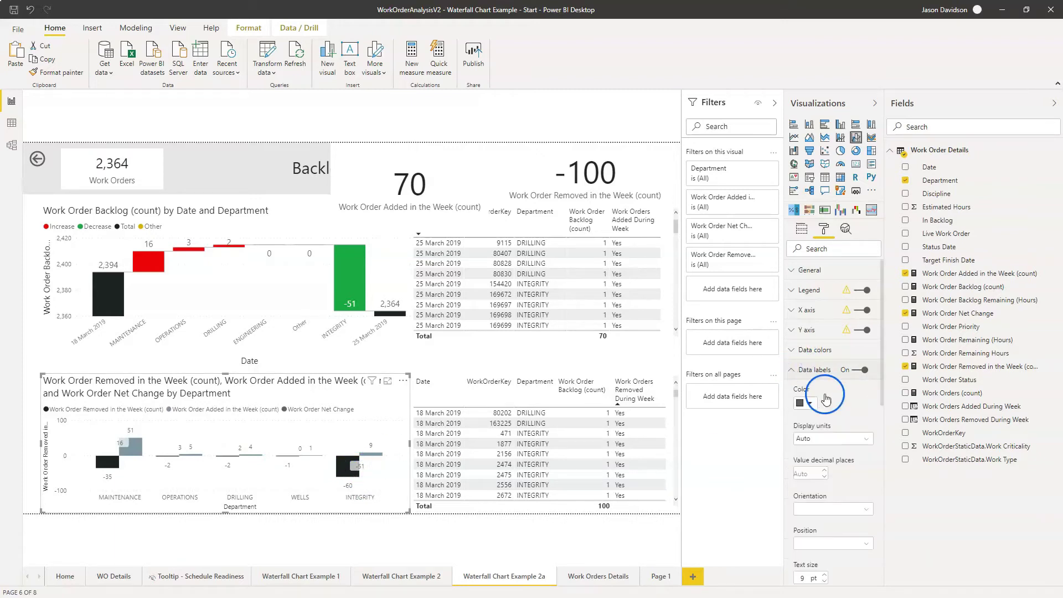
drag(883, 340, 884, 464)
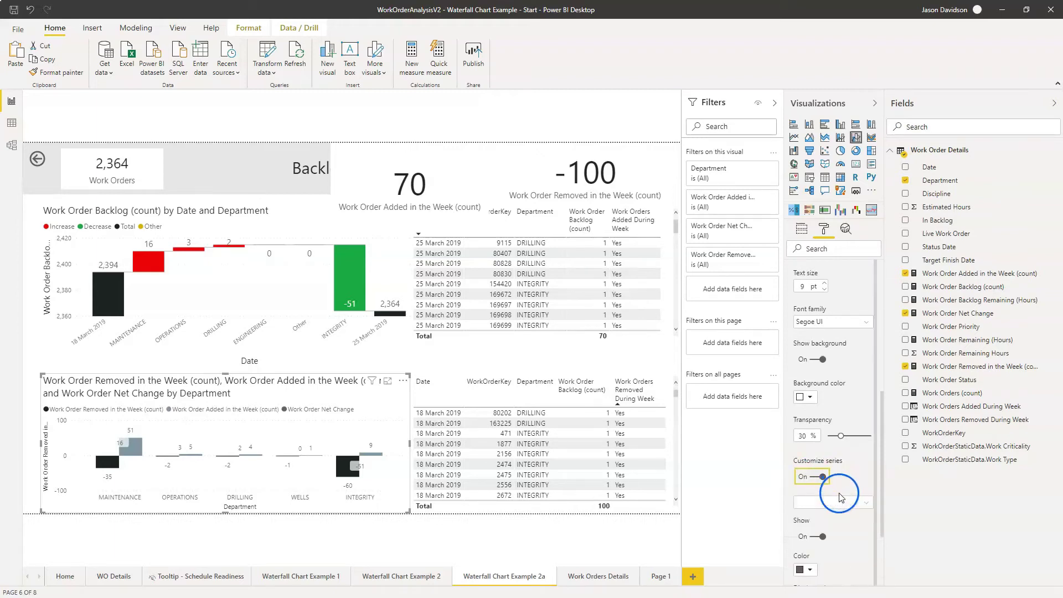
click(837, 499)
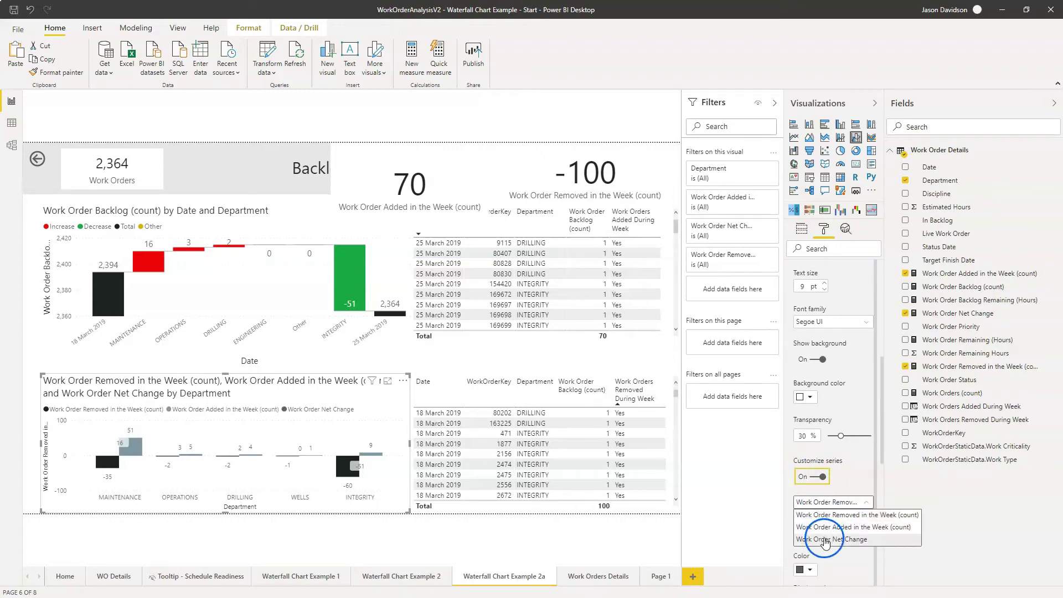
click(825, 539)
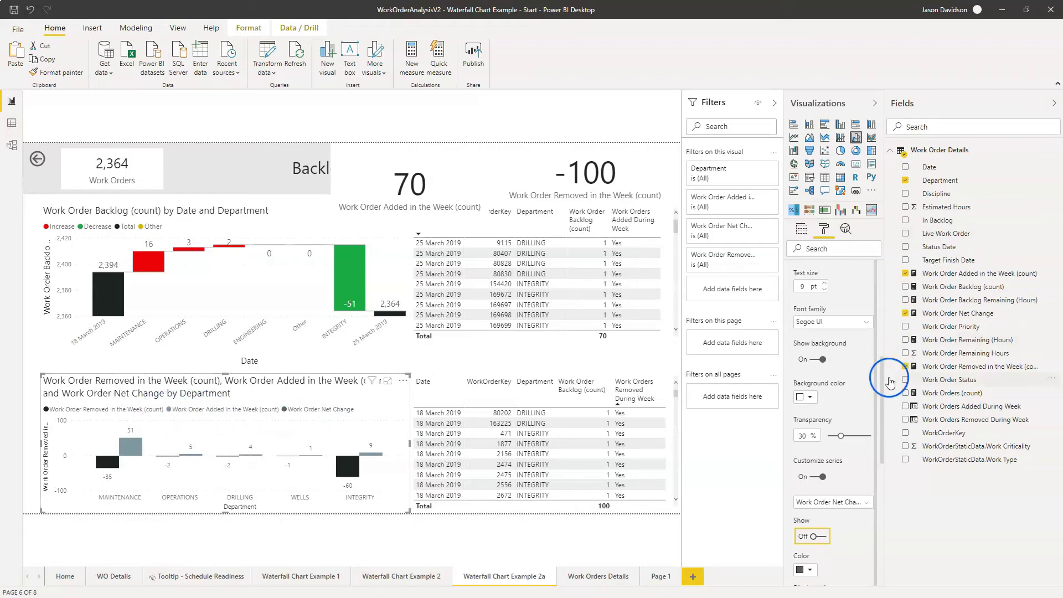
drag(881, 388, 880, 272)
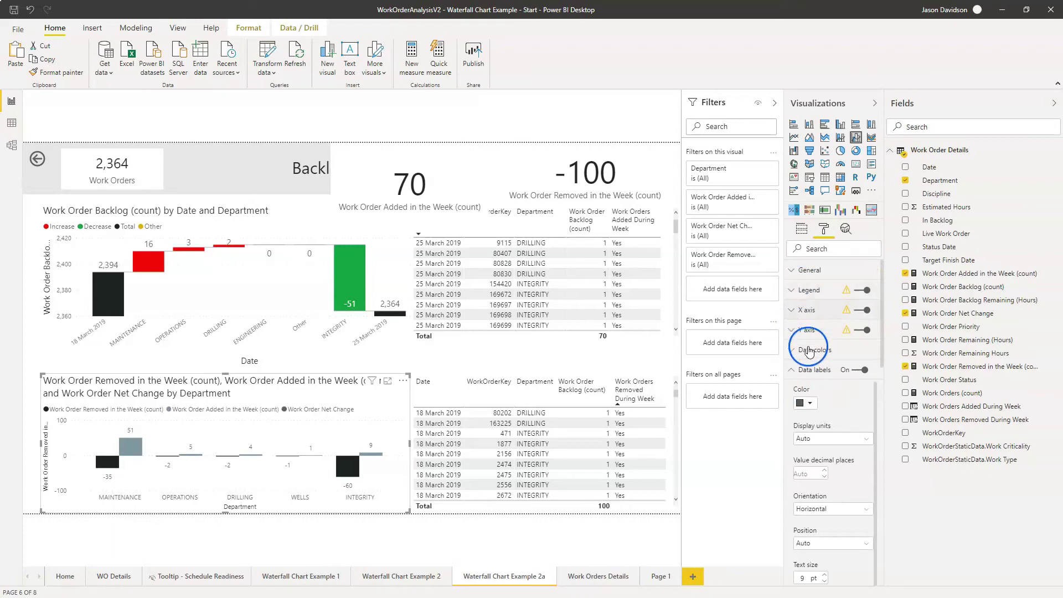
click(792, 370)
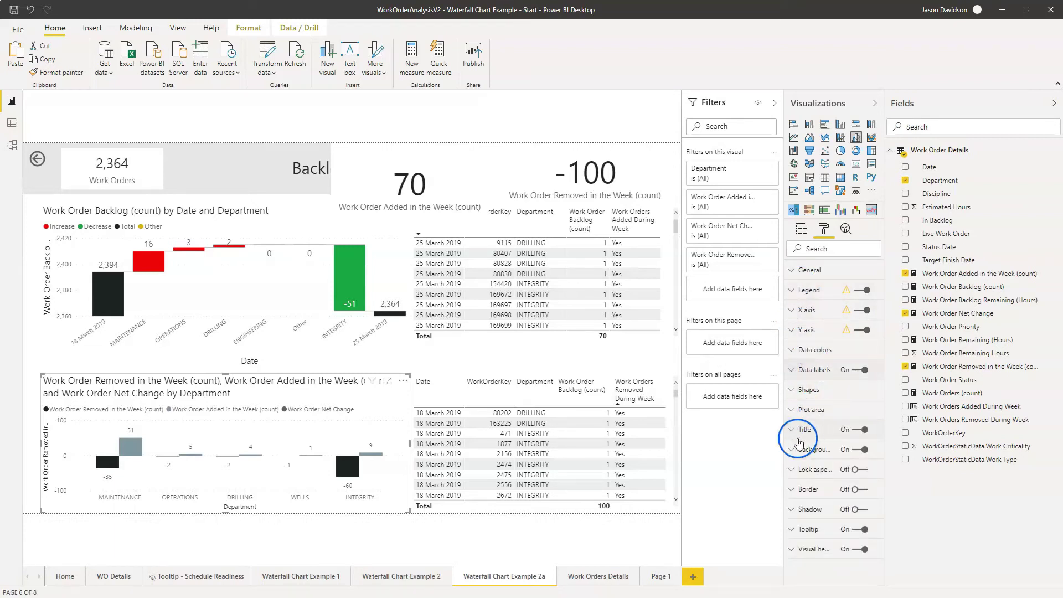
click(865, 430)
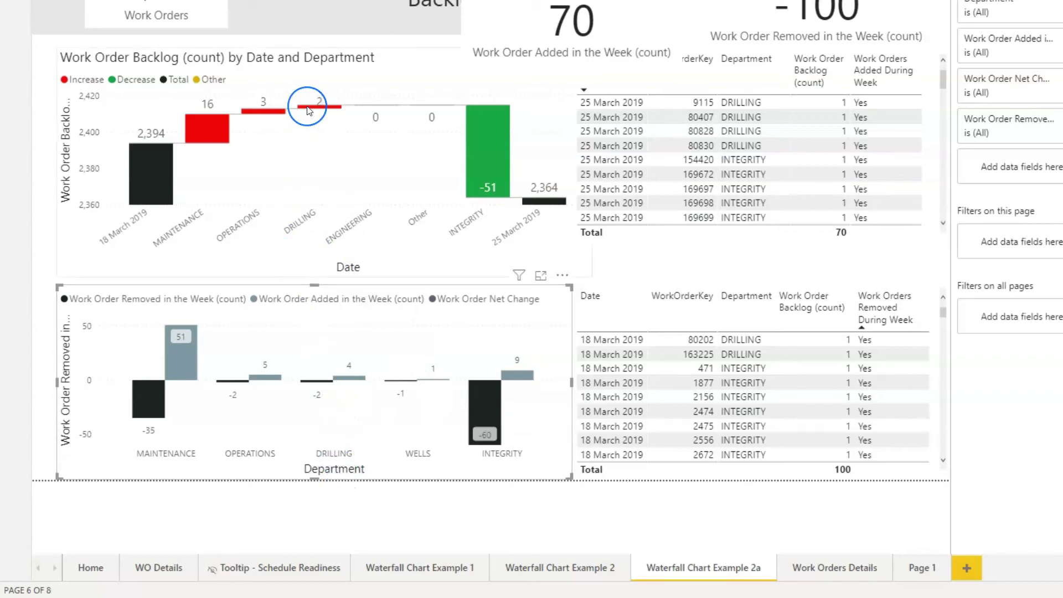
- Compare the column chart with the waterfall by department, cross-filtering the page by the MAINTENANCE and OPERATIONS columns
mouse_move(308, 110)
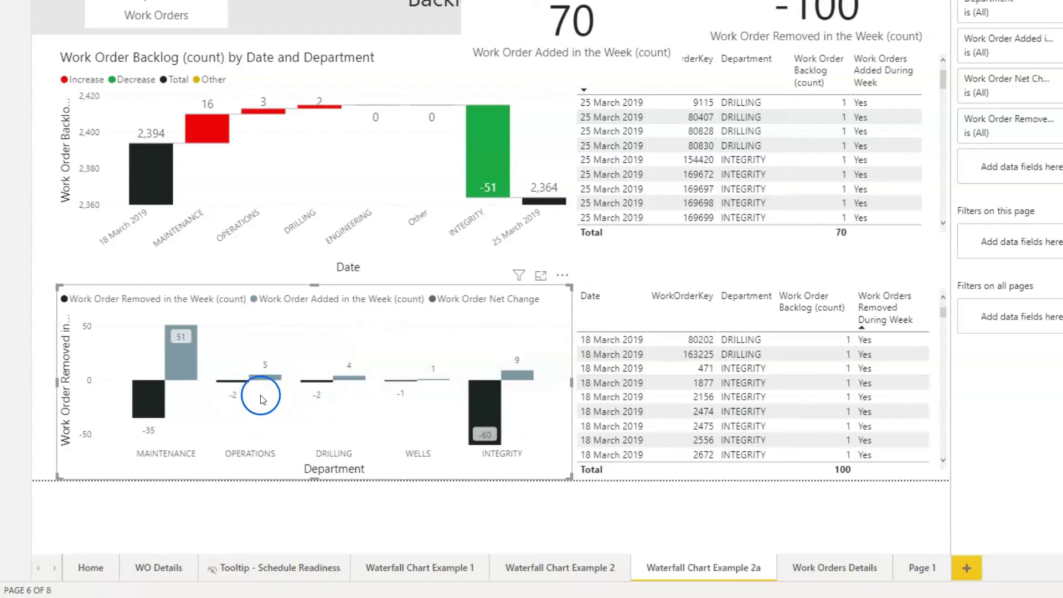
mouse_move(261, 381)
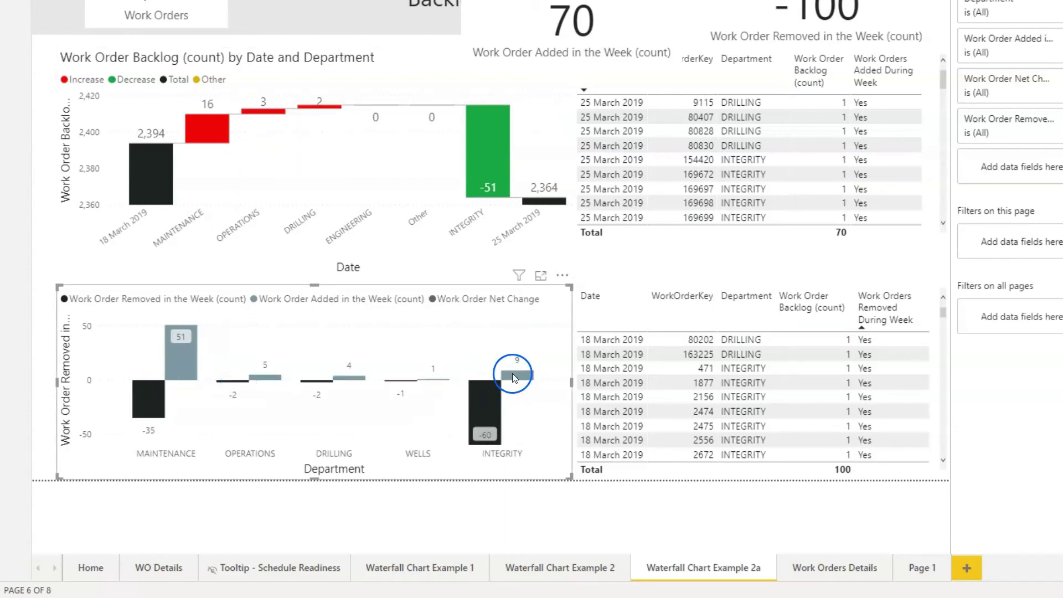
mouse_move(490, 391)
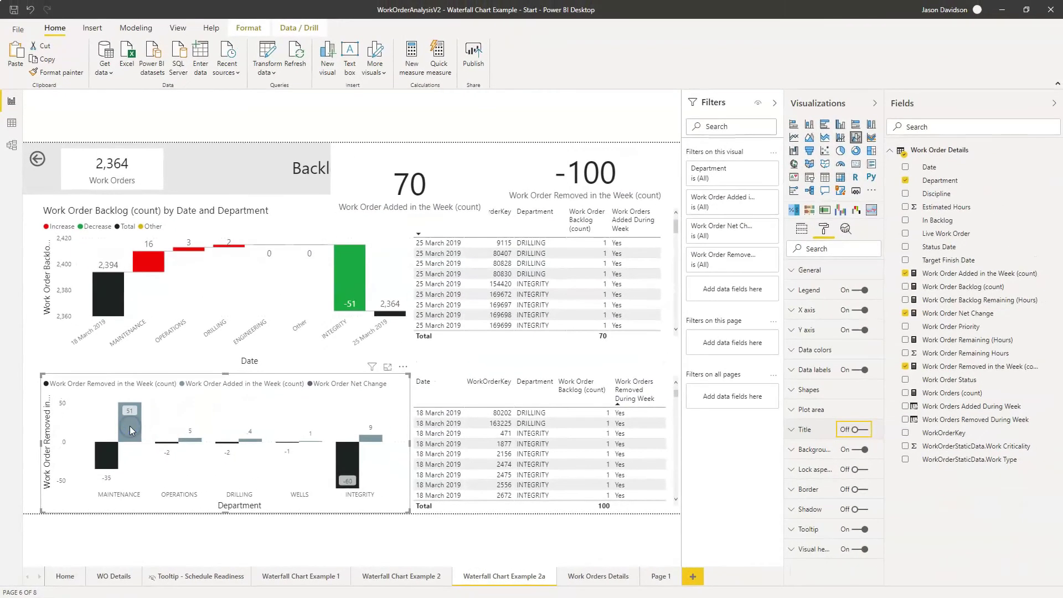
click(129, 426)
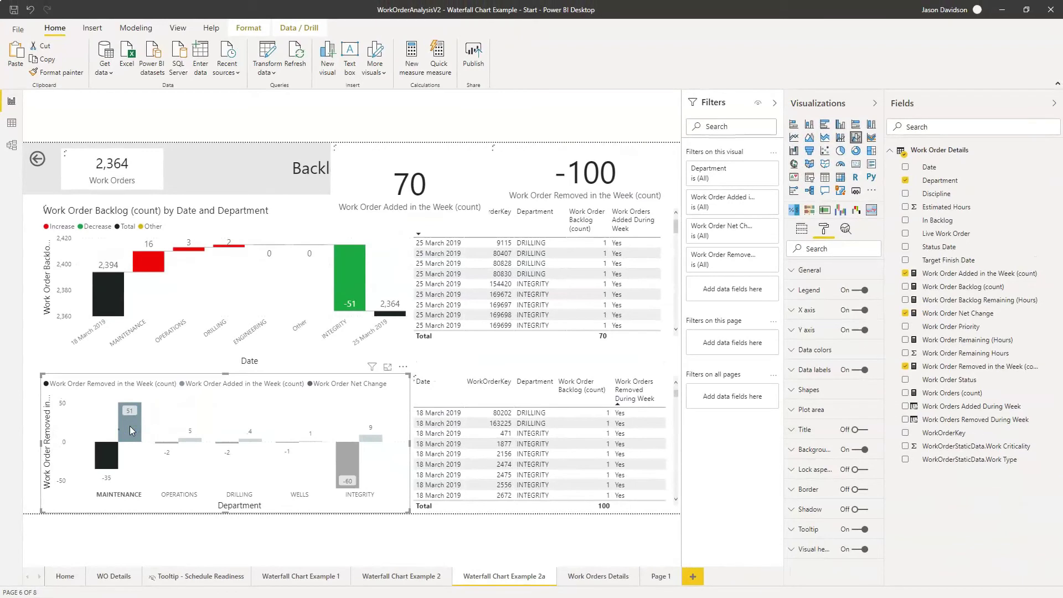
click(635, 363)
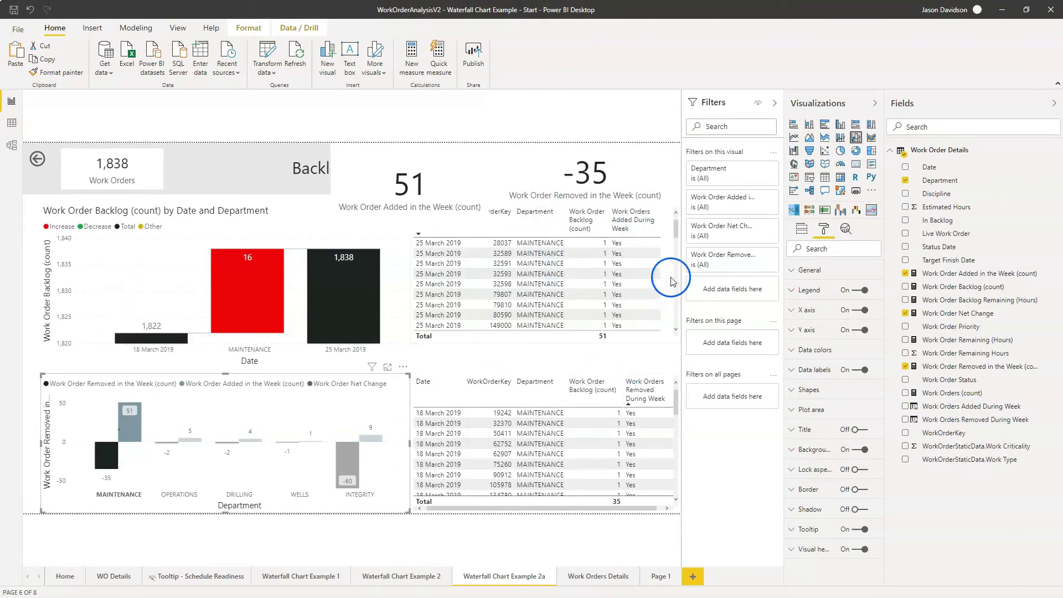
click(196, 440)
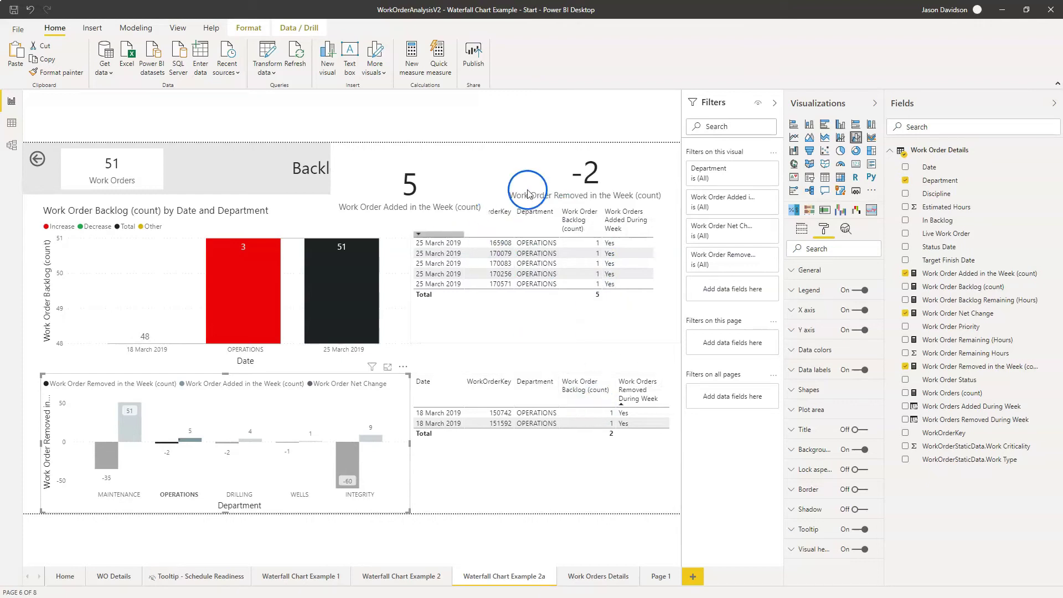
- Delete the Work Order Removed in the Week (count) and Work Order Added in the Week (count) cards from the page header
click(579, 175)
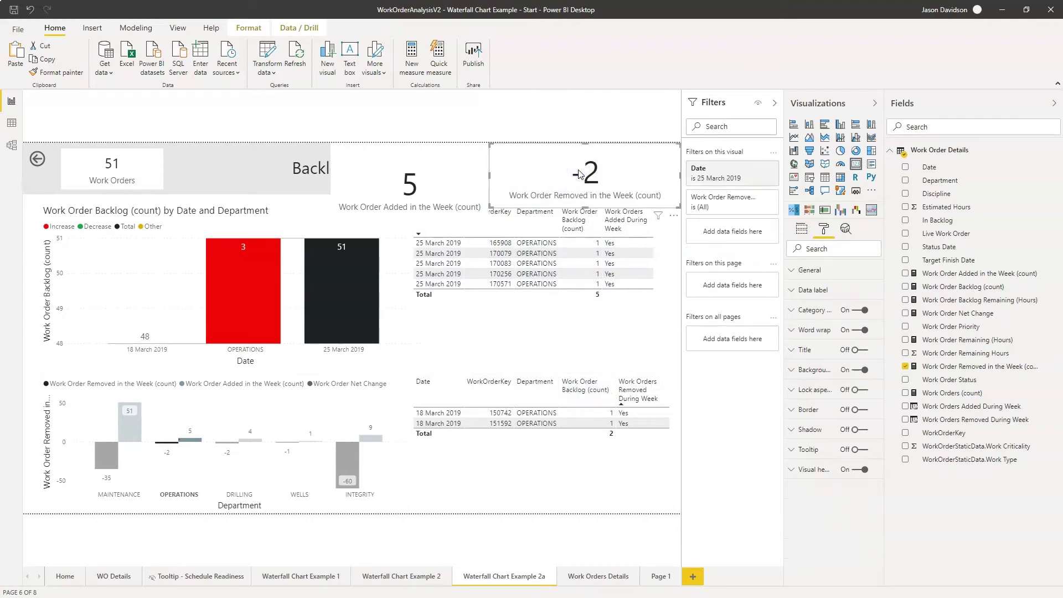
key(Delete)
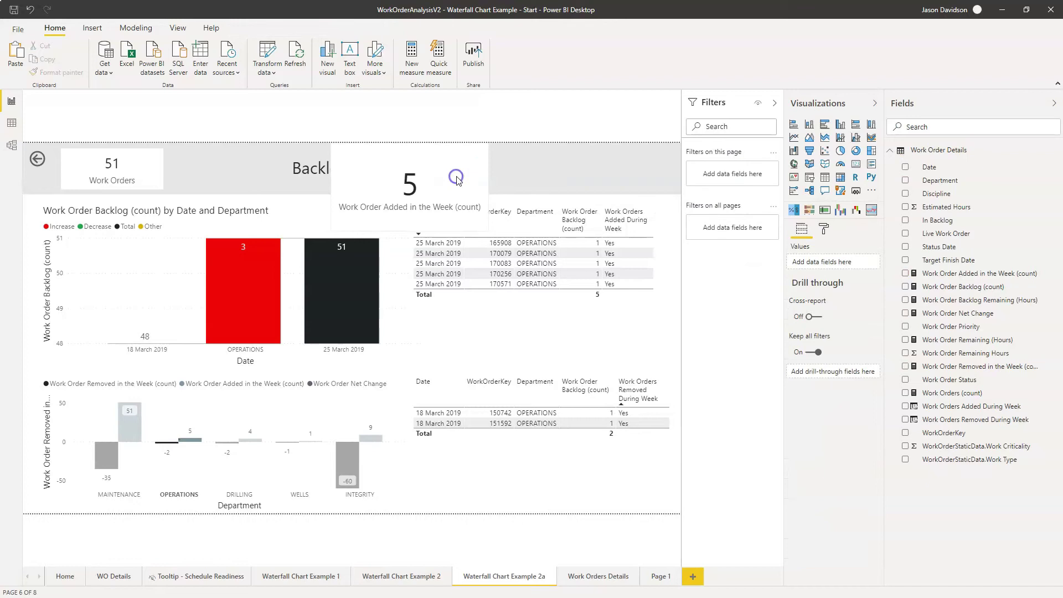
click(468, 185)
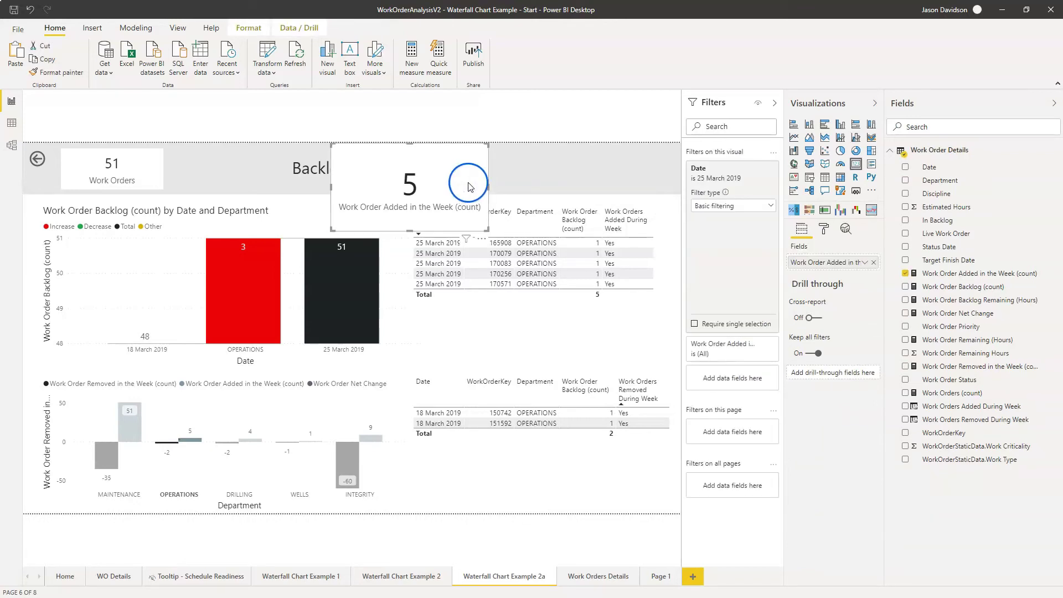
key(Delete)
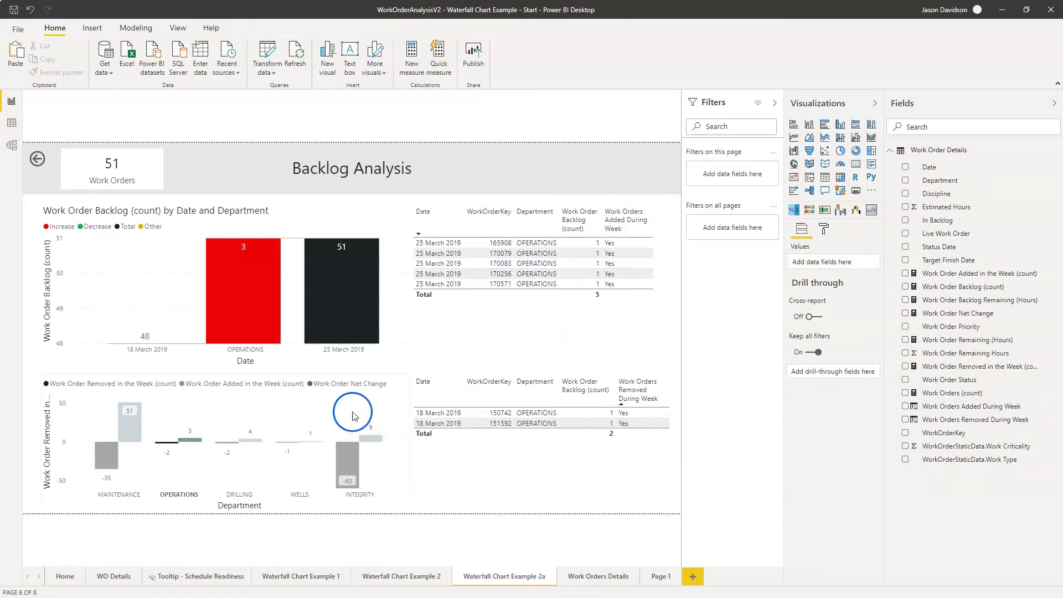
- Compare MAINTENANCE in the waterfall and column charts by cross-filtering the page, clearing the filter and reading the tooltips of its columns
click(126, 435)
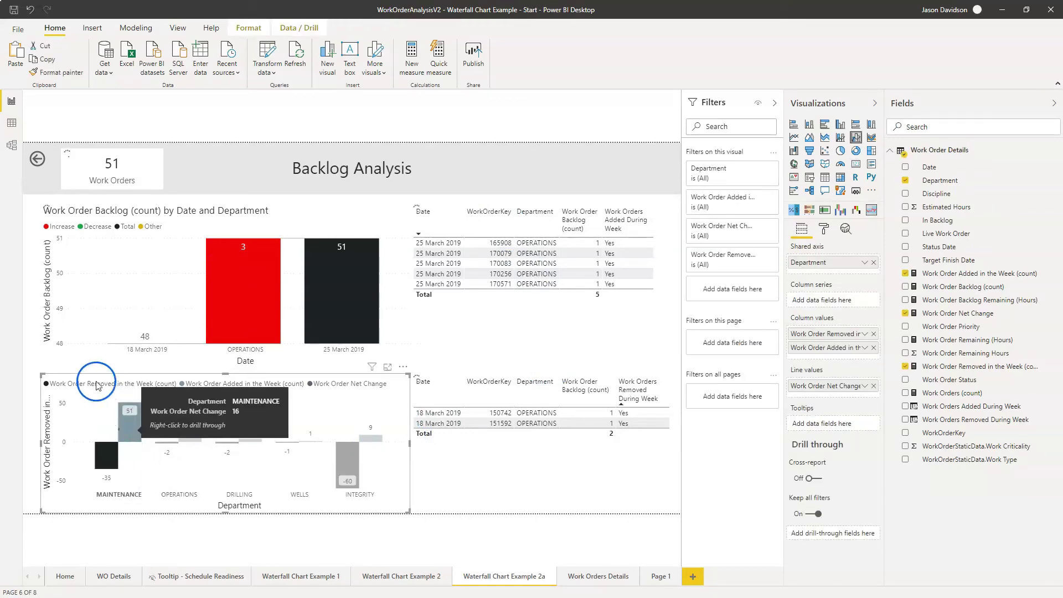
click(130, 407)
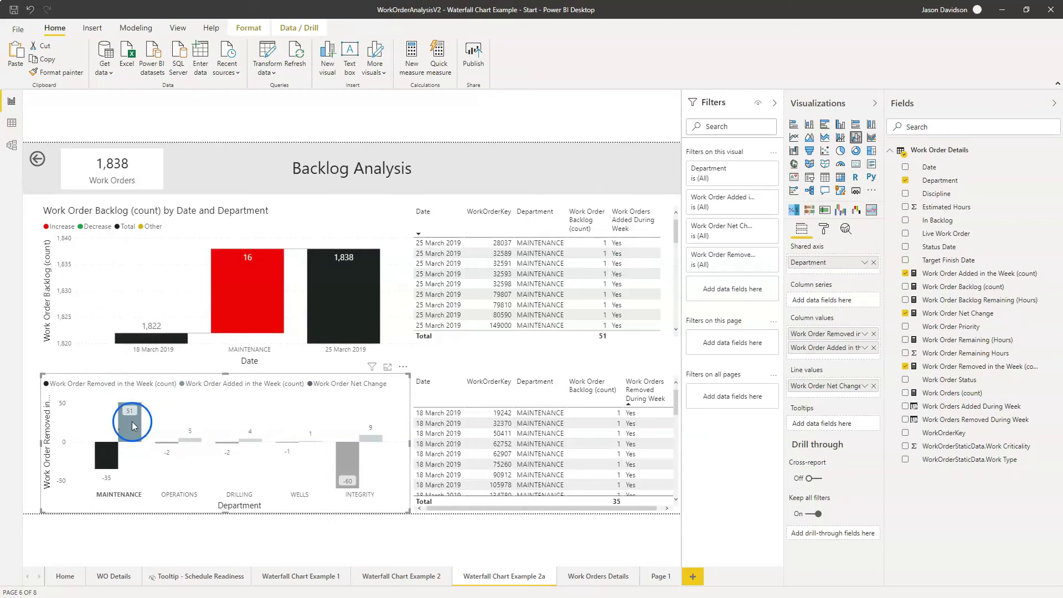
click(132, 424)
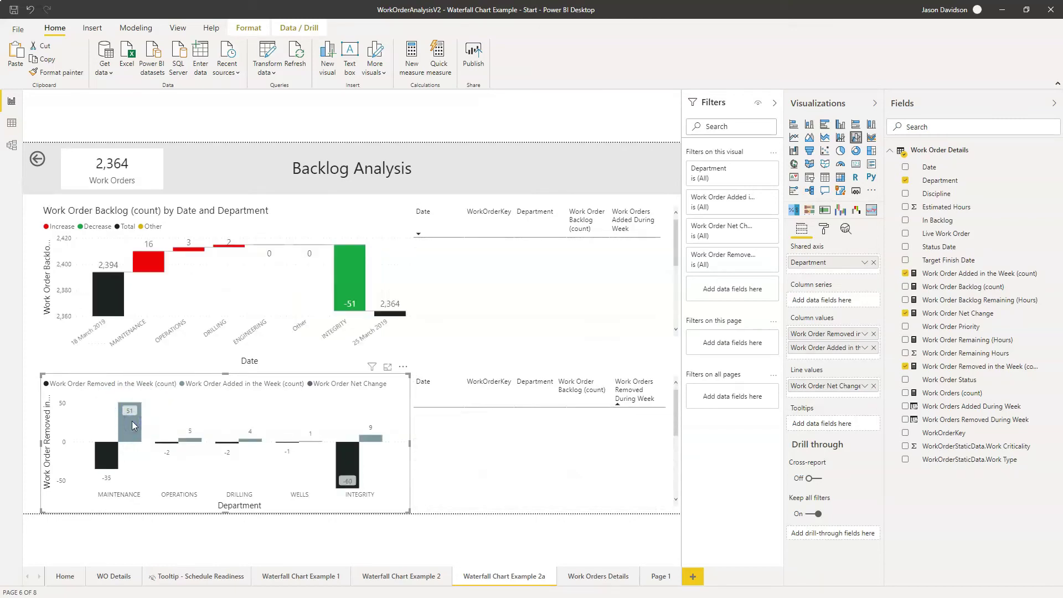
drag(110, 282, 148, 264)
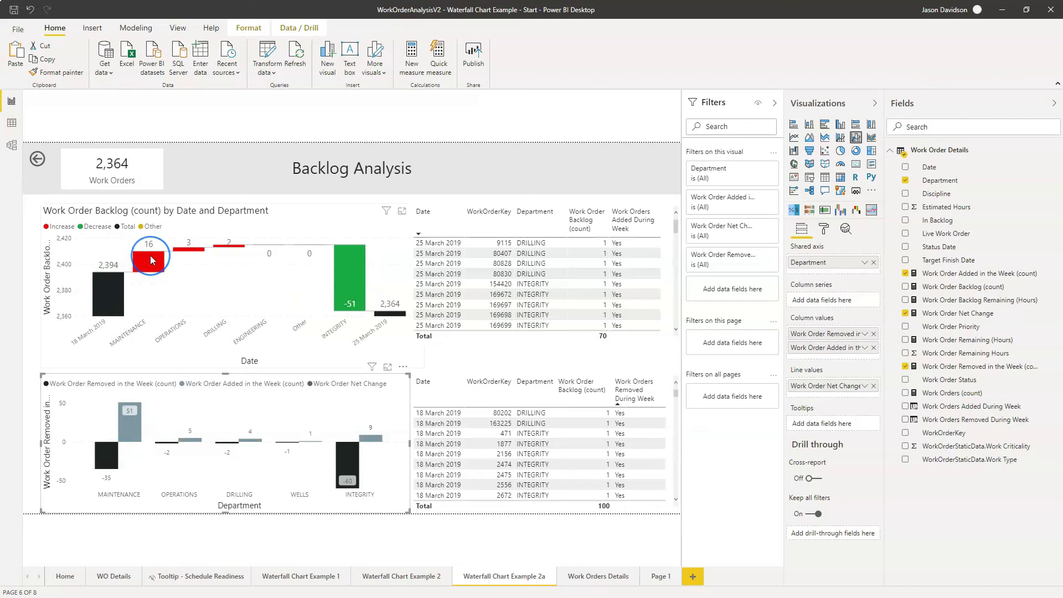
mouse_move(152, 259)
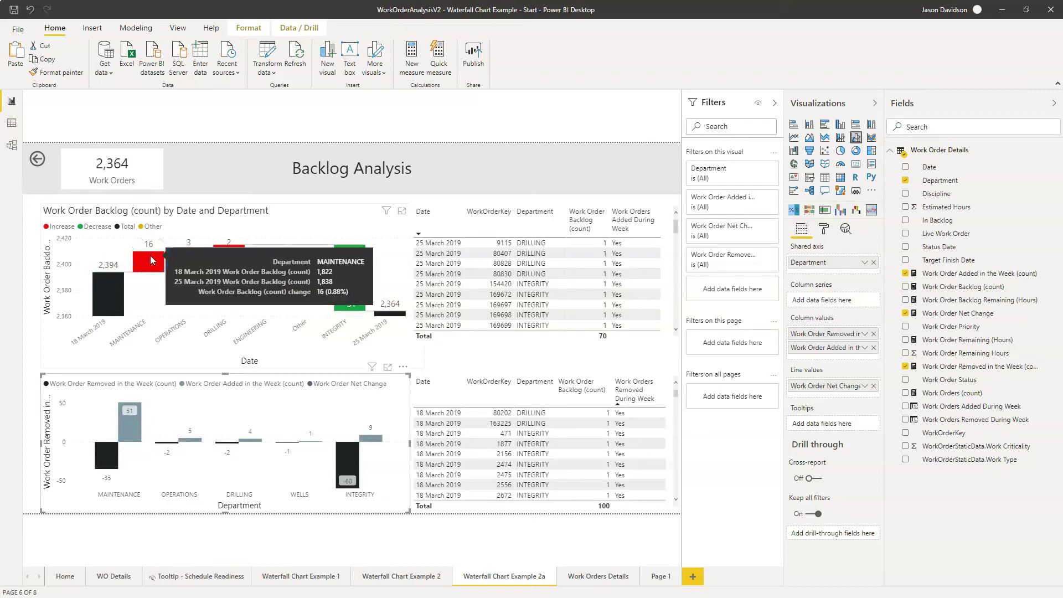
click(149, 265)
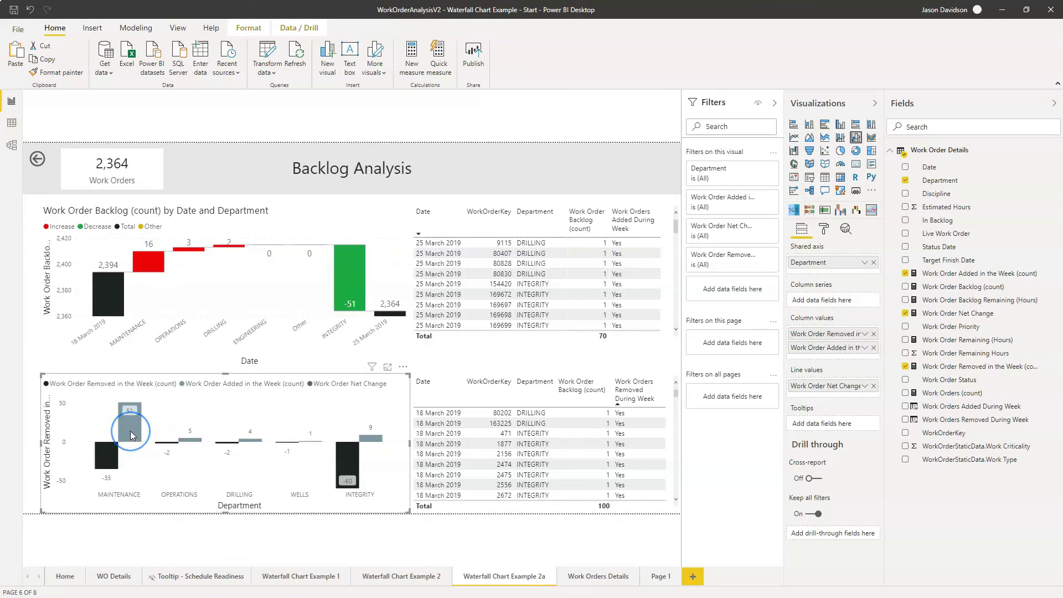
mouse_move(131, 434)
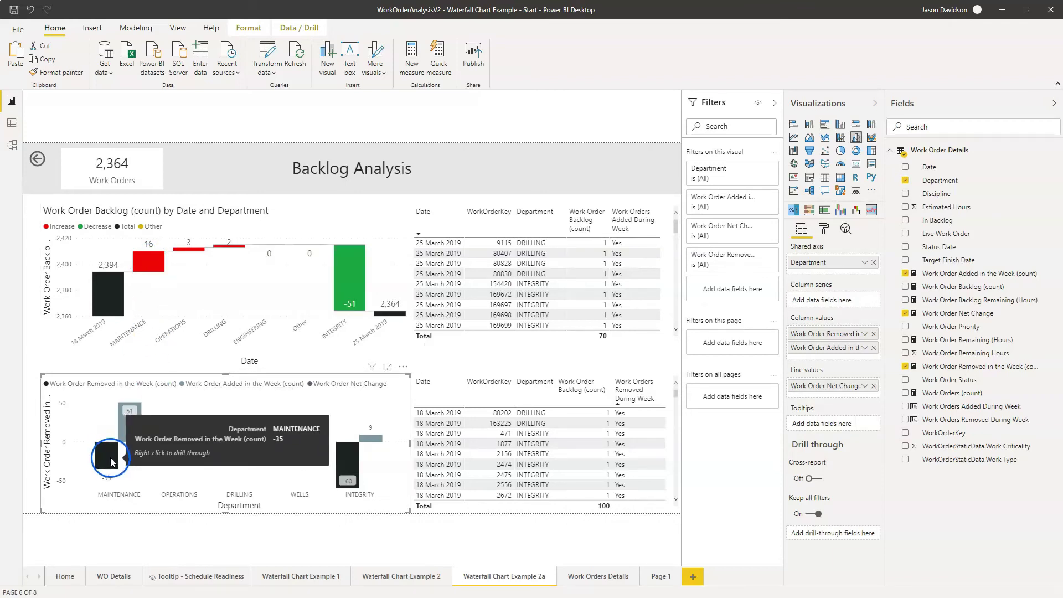
click(124, 413)
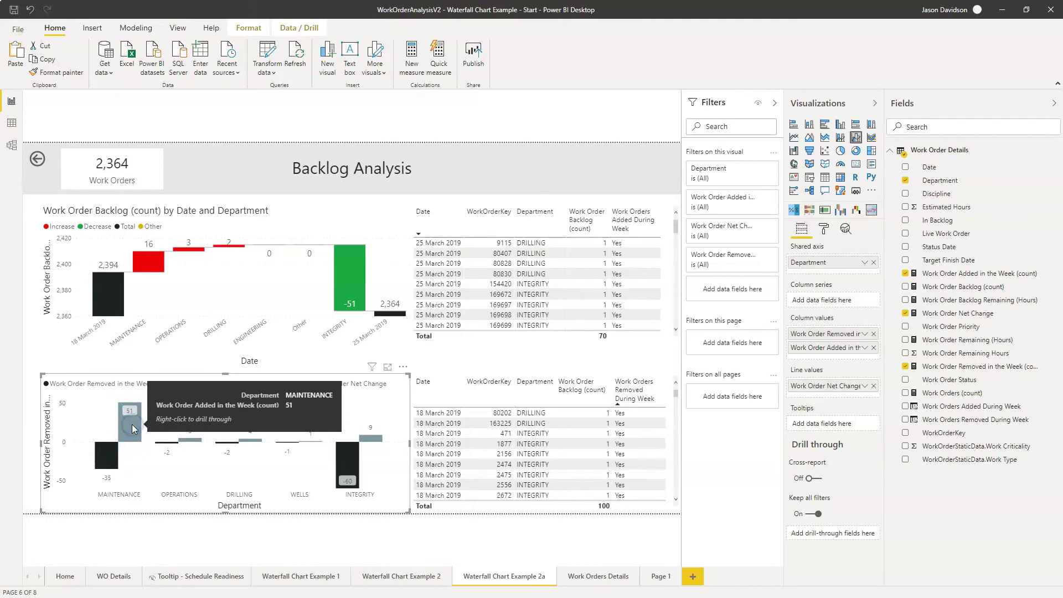
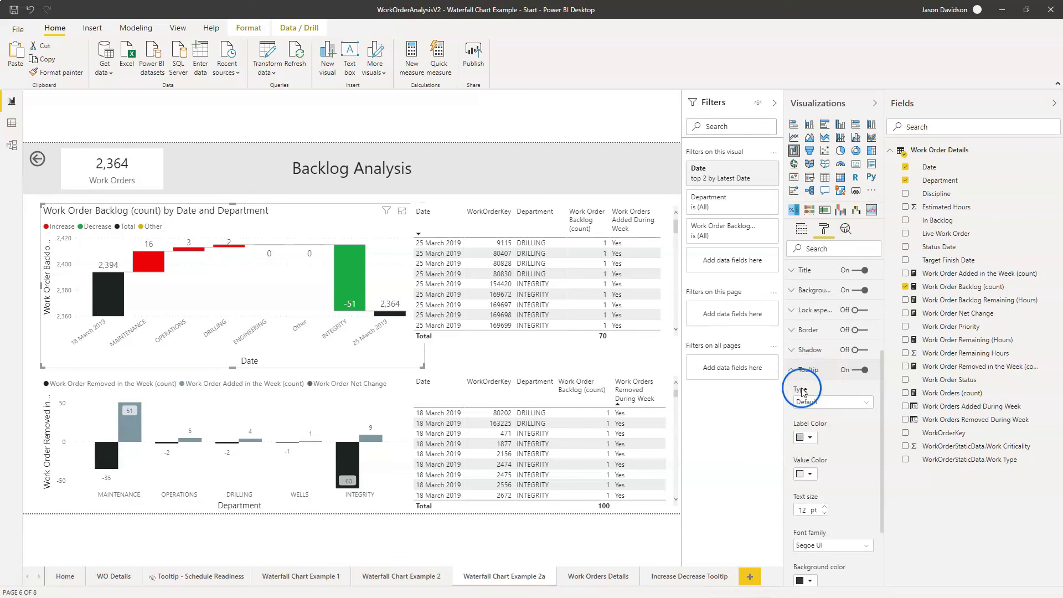
- Set the waterfall chart's tooltip type to Report page, using the Increase Decrease Tooltip page, and preview it on the 25 March 2019 column
click(819, 403)
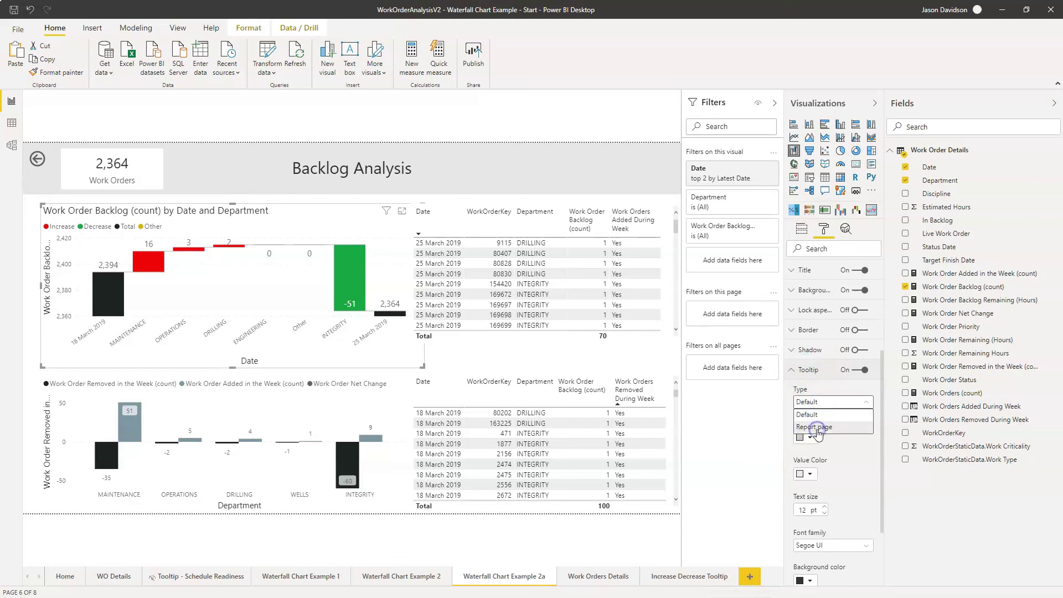
click(817, 427)
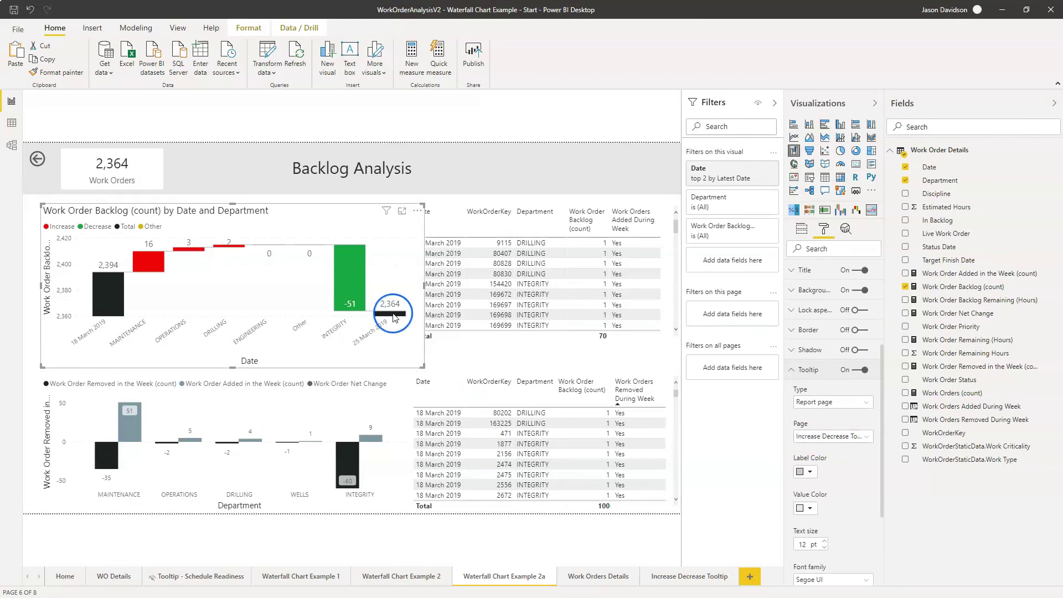
mouse_move(395, 318)
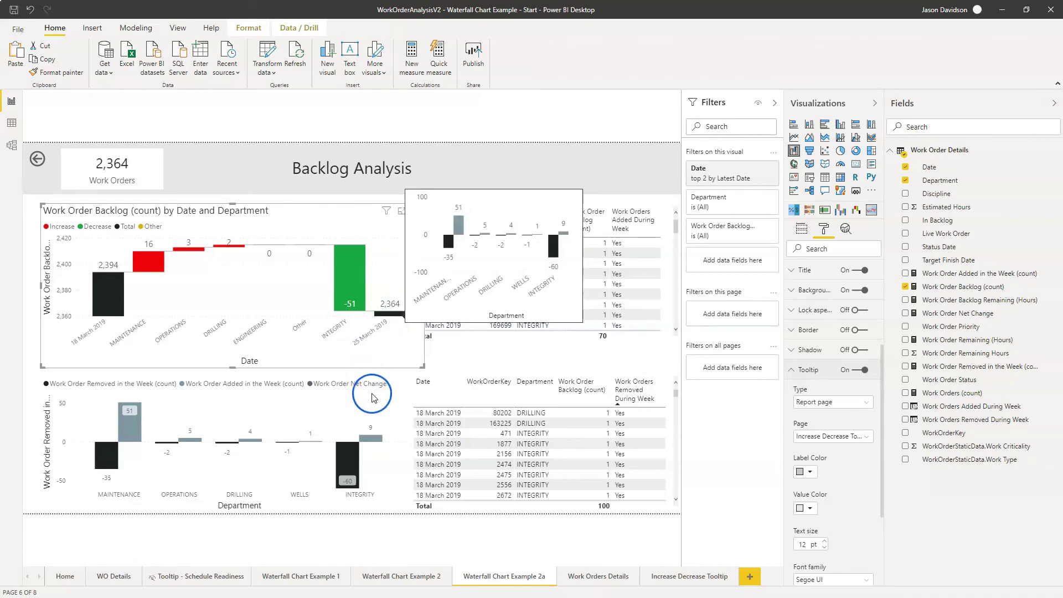
- Delete the column chart below the waterfall chart, and check the waterfall's report page tooltip on the MAINTENANCE and 25 March 2019 columns
click(423, 418)
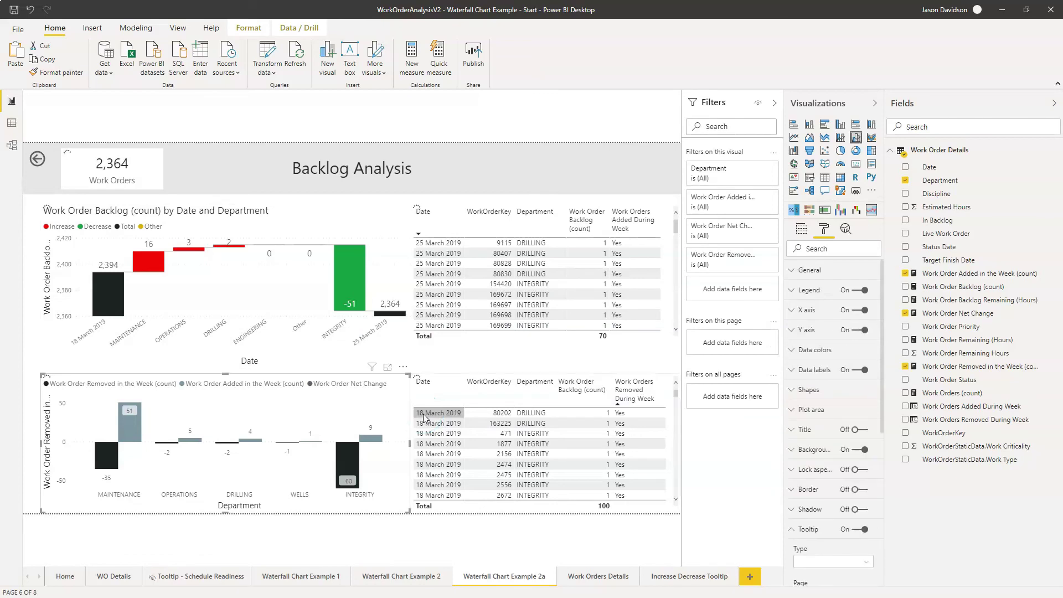
click(424, 417)
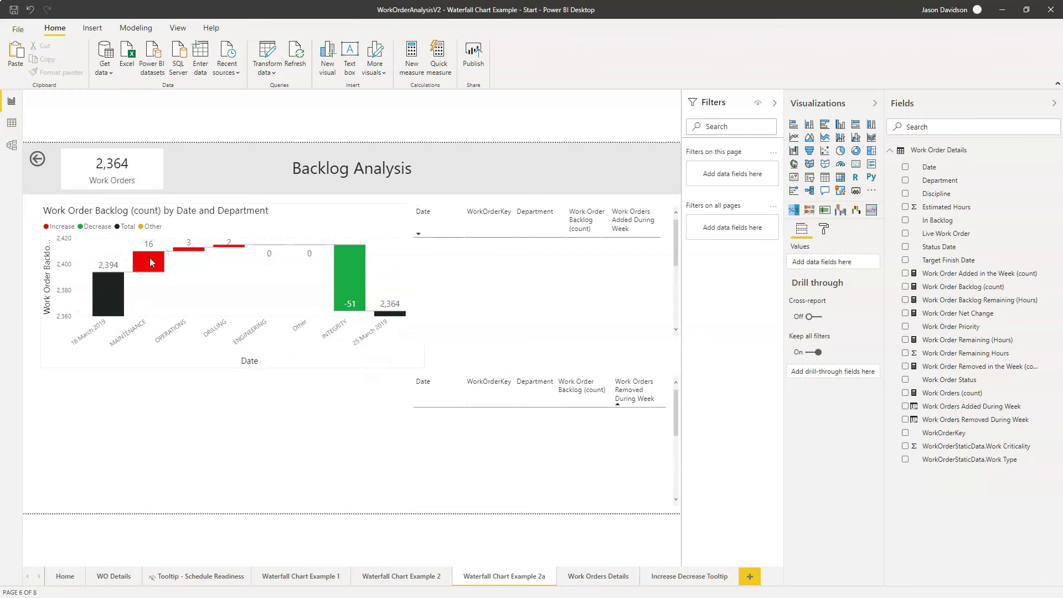
mouse_move(150, 257)
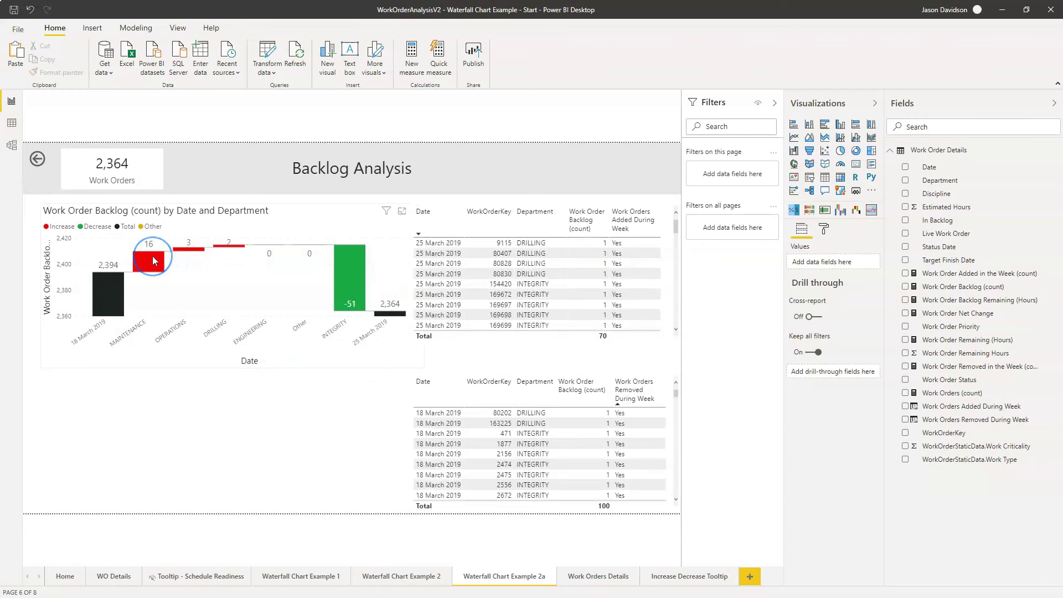
mouse_move(386, 347)
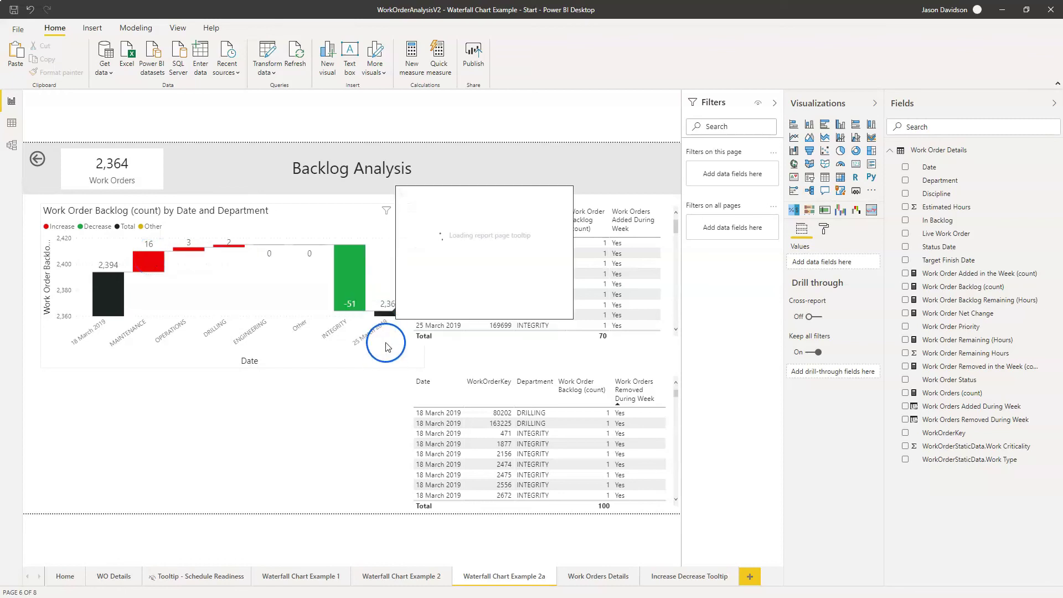
mouse_move(389, 319)
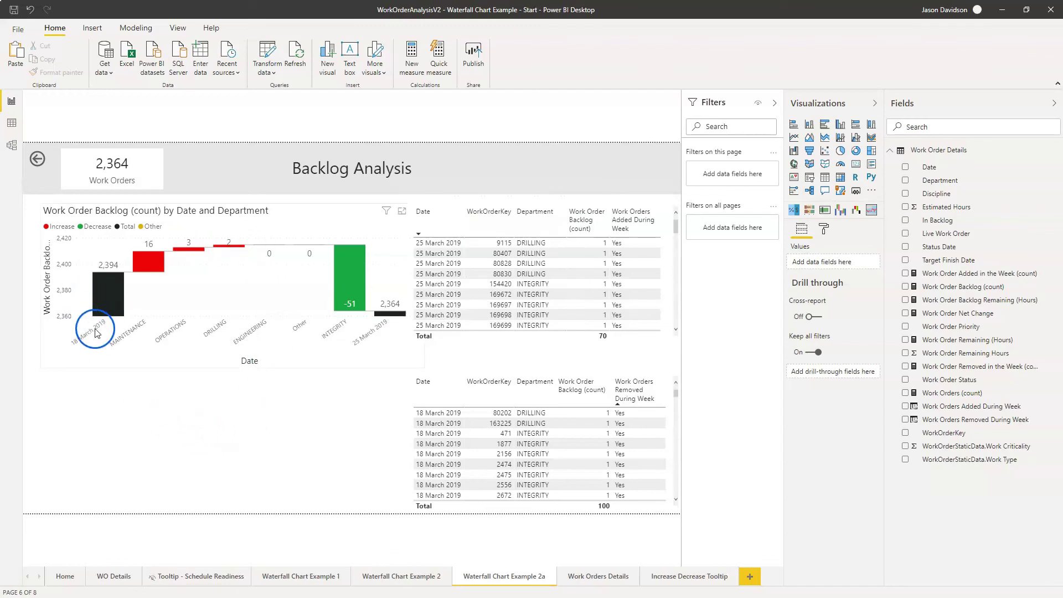
click(231, 305)
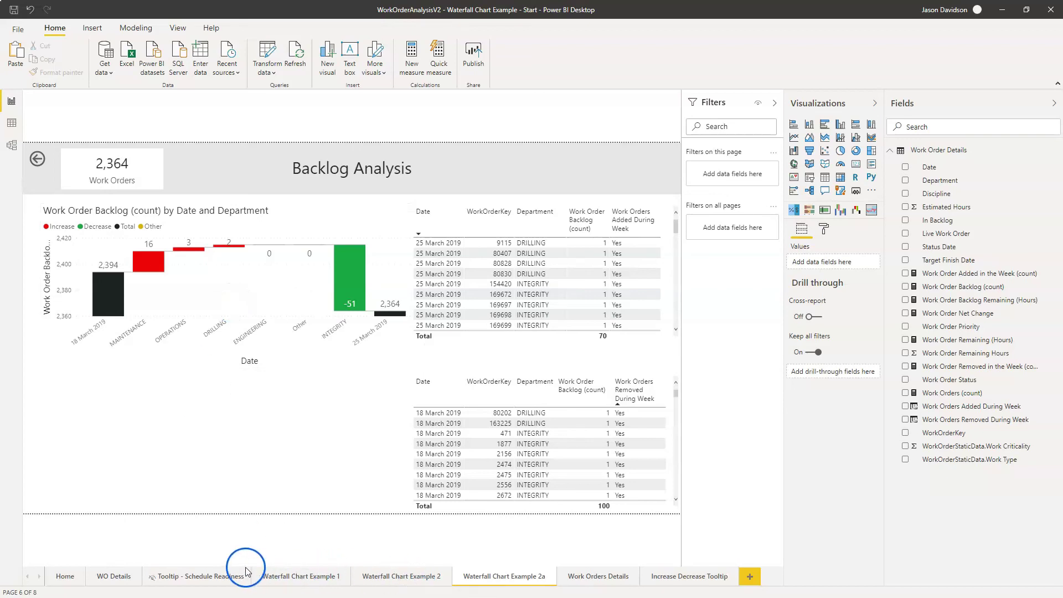
- Review the Waterfall Chart Example 1 and 2 pages, and return to Example 2a to examine the 25 March 2019 column's tooltip
click(284, 579)
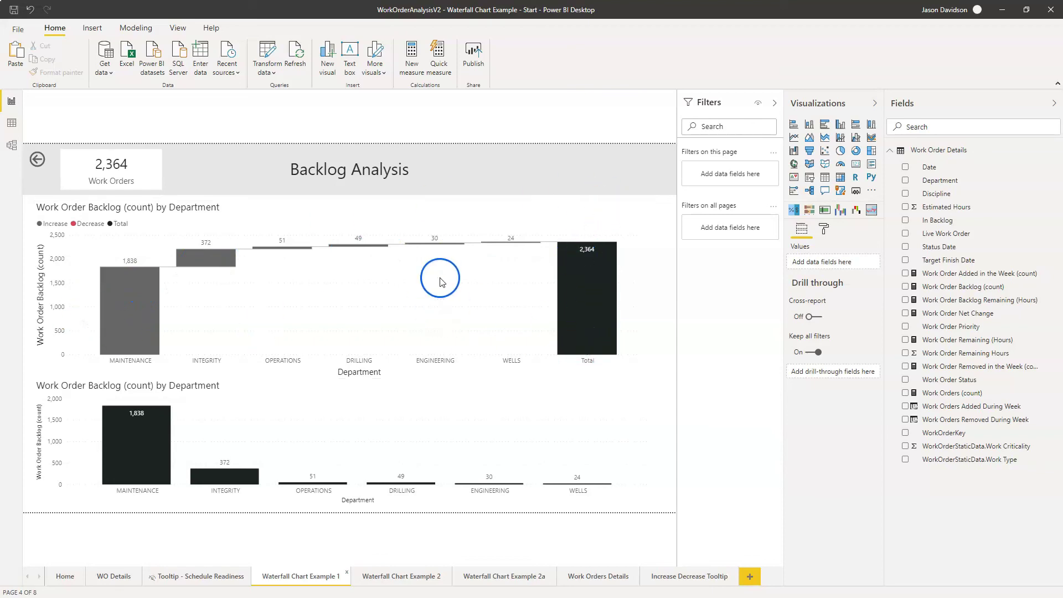
click(401, 579)
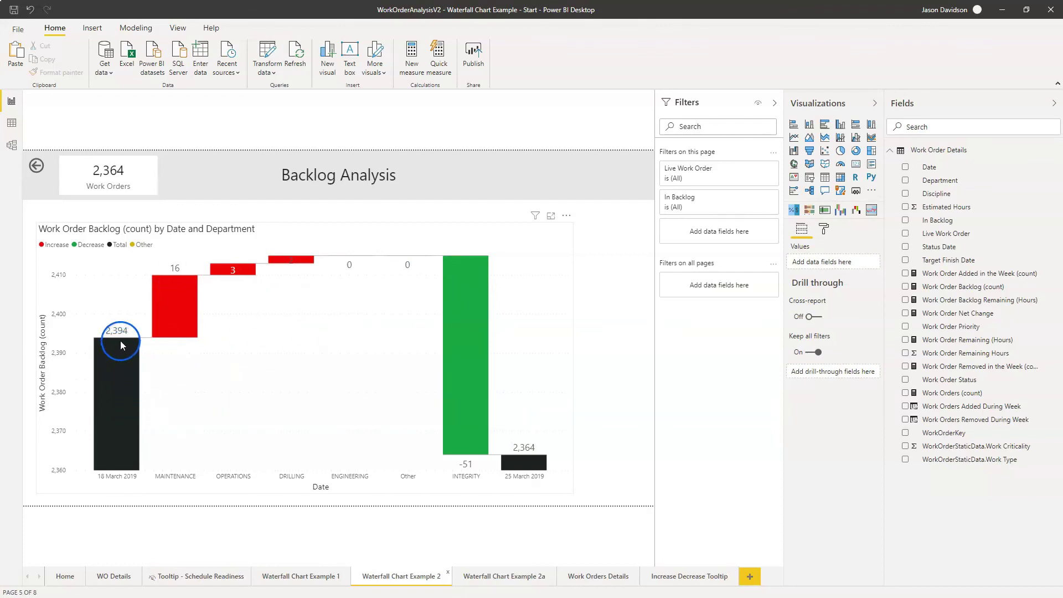
mouse_move(120, 340)
click(509, 578)
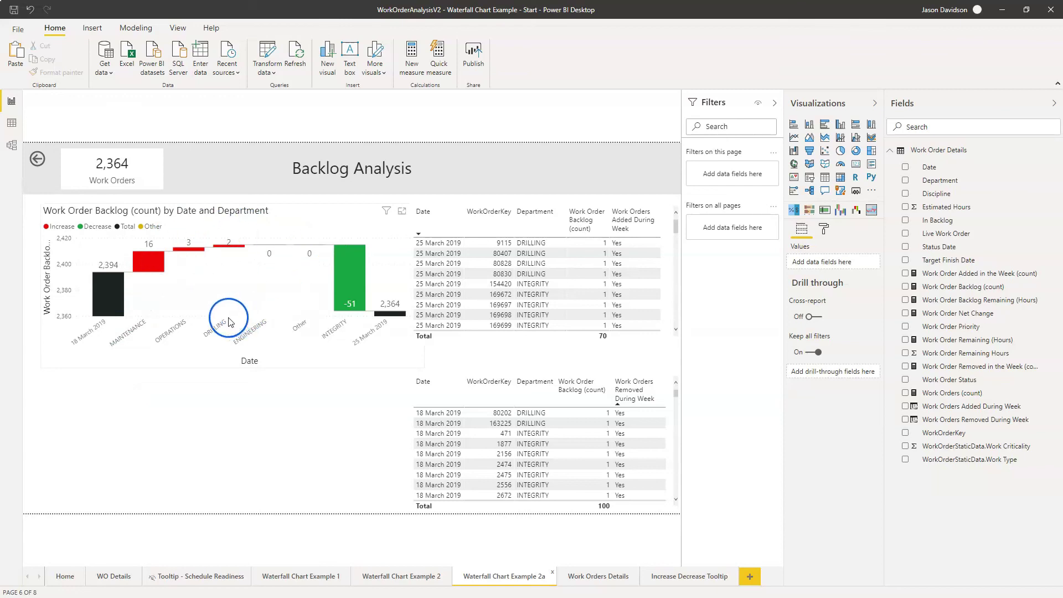
mouse_move(147, 258)
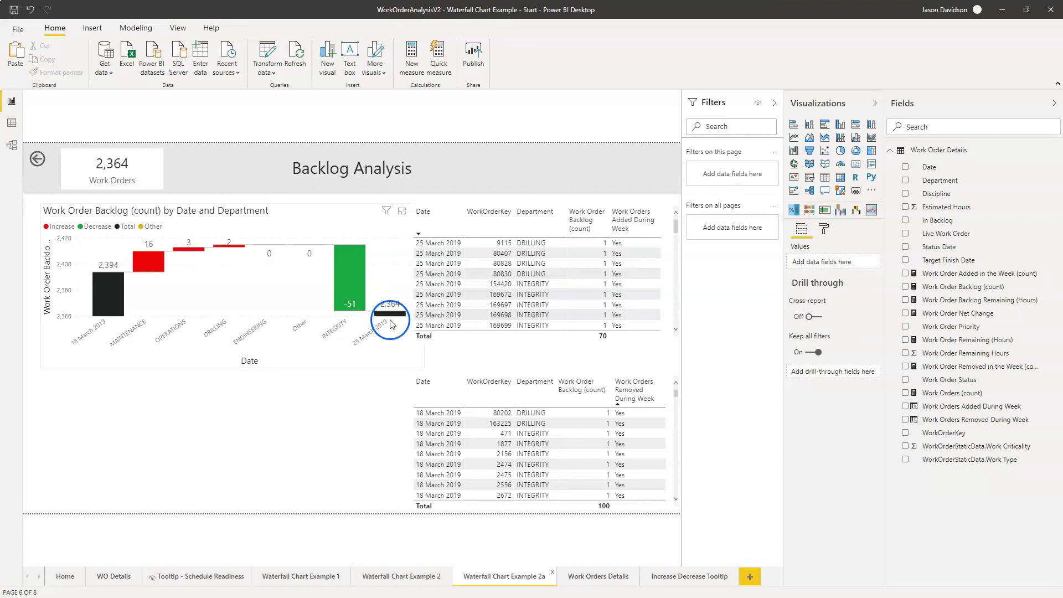
mouse_move(397, 316)
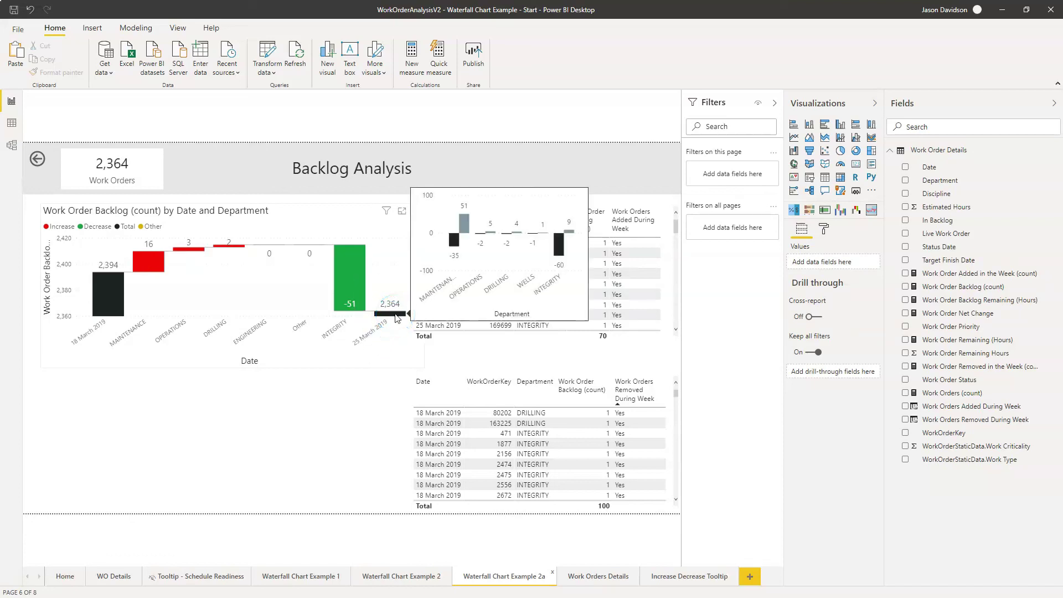